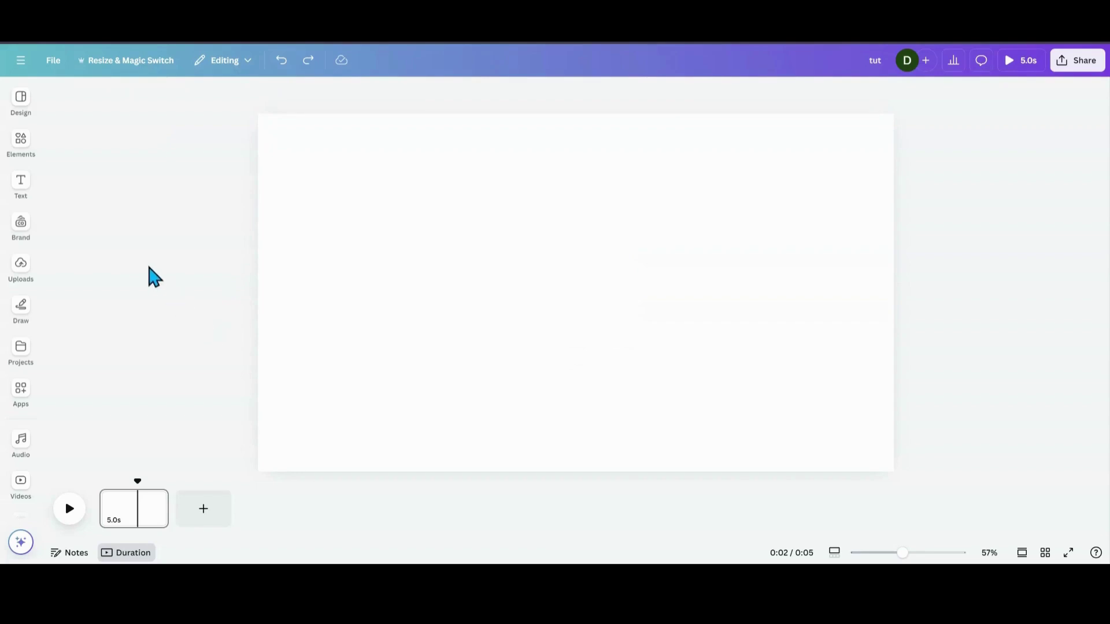
# Add the black-hat woman cut-out from Recently used, then enlarge and centre it on the page.
pyautogui.click(21, 144)
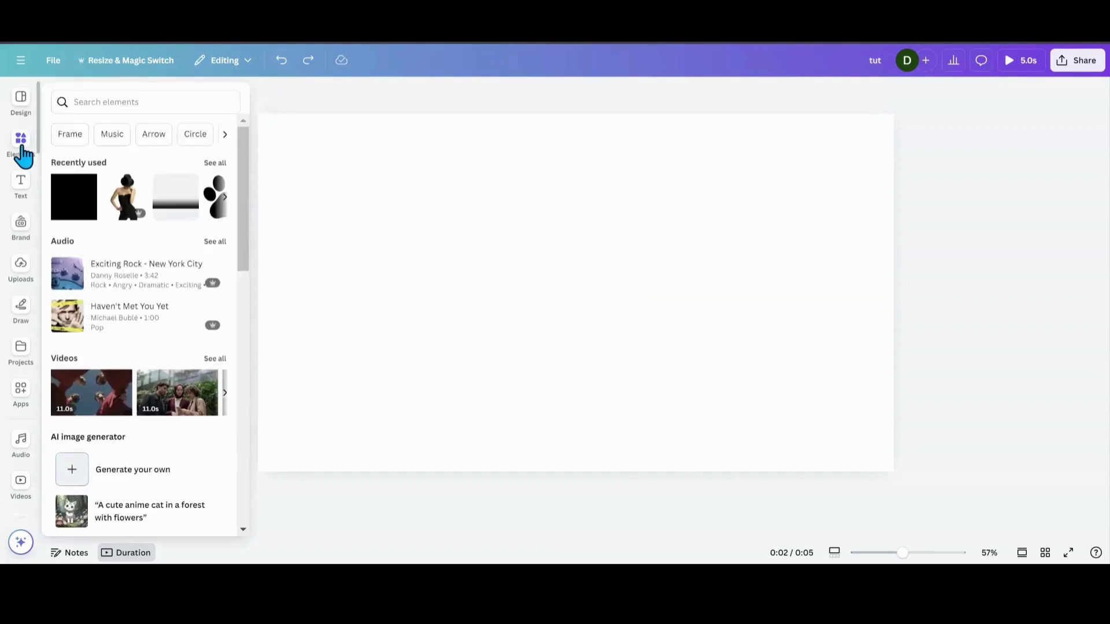
pyautogui.click(122, 217)
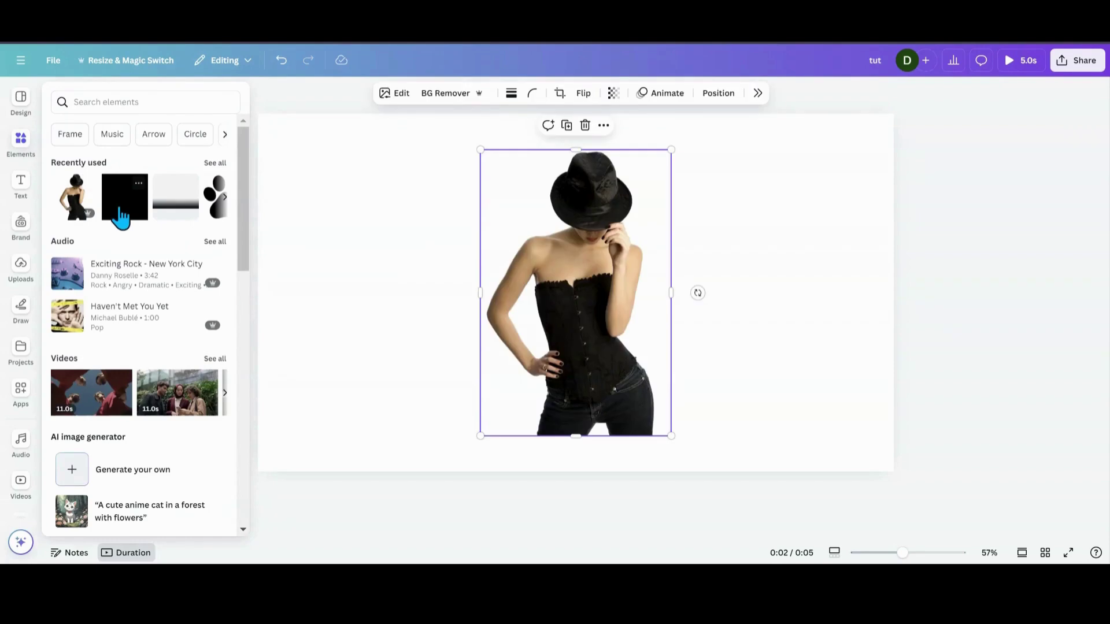
pyautogui.moveTo(520, 287); pyautogui.dragTo(560, 304)
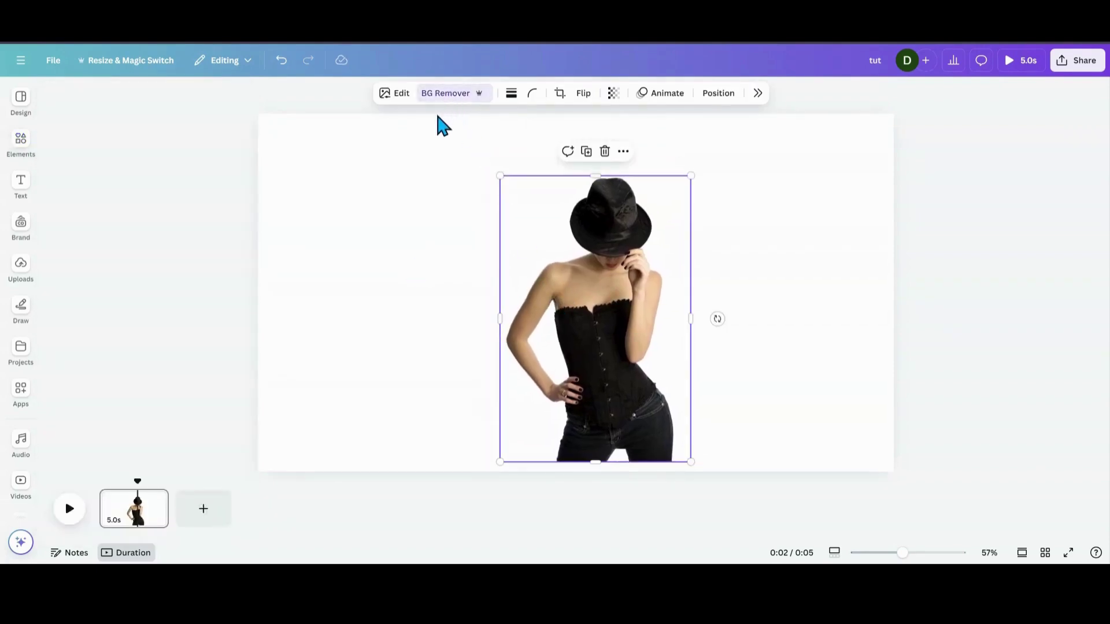
pyautogui.moveTo(593, 269)
pyautogui.mouseDown()
pyautogui.moveTo(581, 266)
pyautogui.moveTo(583, 276)
pyautogui.mouseUp()
pyautogui.moveTo(680, 185); pyautogui.dragTo(697, 159)
pyautogui.click(21, 350)
pyautogui.click(22, 394)
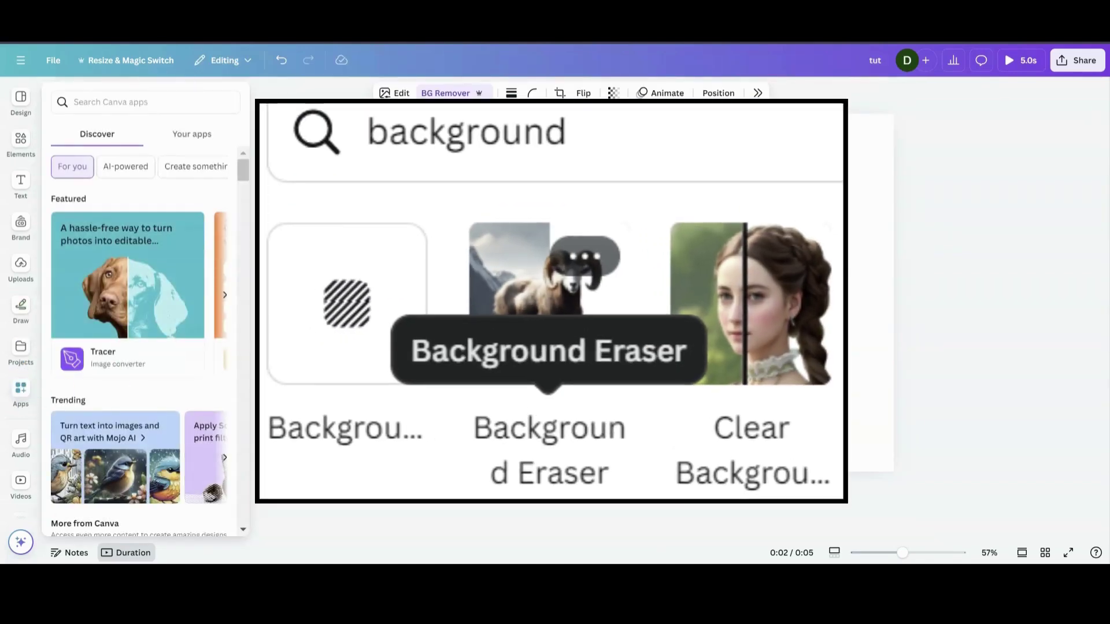
pyautogui.click(22, 396)
pyautogui.moveTo(601, 246); pyautogui.dragTo(606, 243)
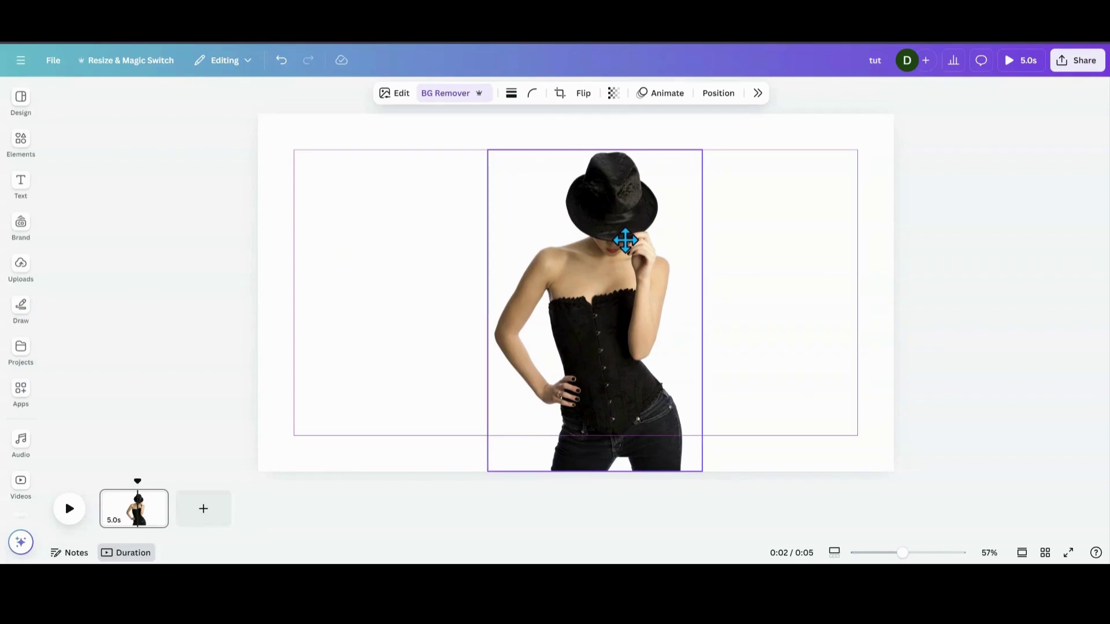
# Duplicate the woman twice and spread the three copies left, centre and right.
pyautogui.moveTo(580, 264); pyautogui.dragTo(580, 284)
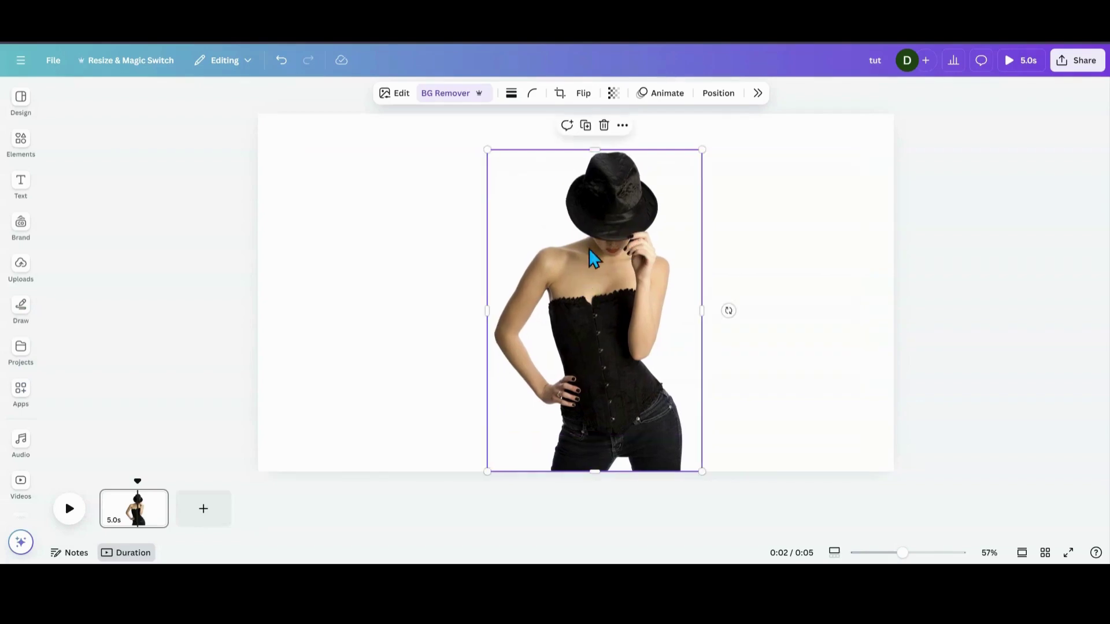
pyautogui.click(585, 126)
pyautogui.click(596, 137)
pyautogui.moveTo(596, 263); pyautogui.dragTo(733, 254)
pyautogui.moveTo(590, 324); pyautogui.dragTo(461, 310)
pyautogui.moveTo(767, 303); pyautogui.dragTo(719, 315)
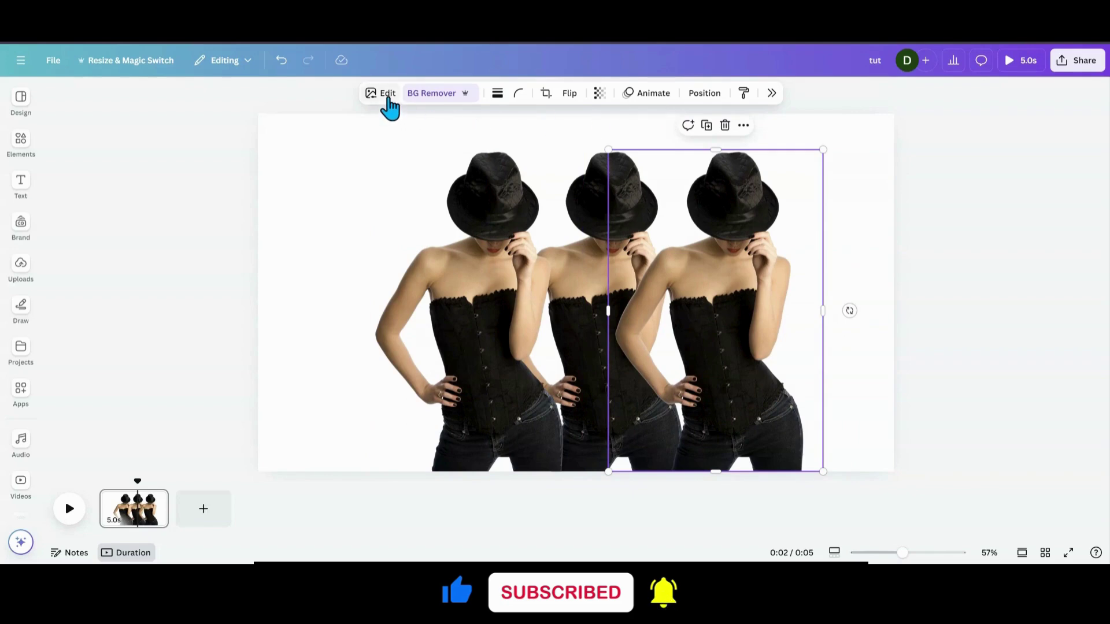
# Tint the right copy of the woman pink with the Blush duotone preset.
pyautogui.click(773, 96)
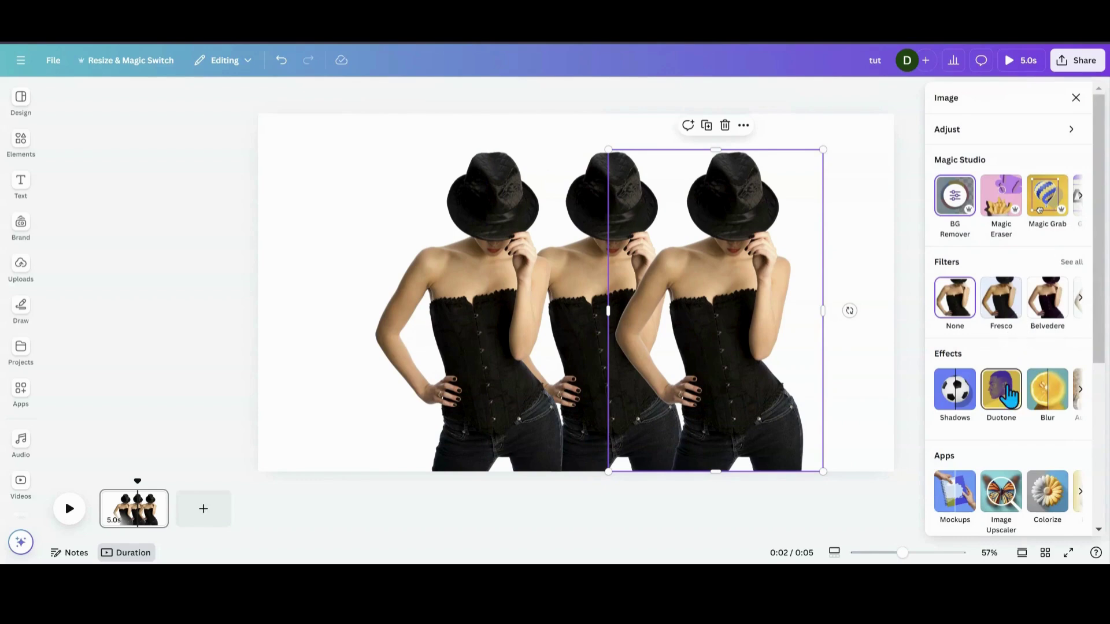
pyautogui.click(1009, 400)
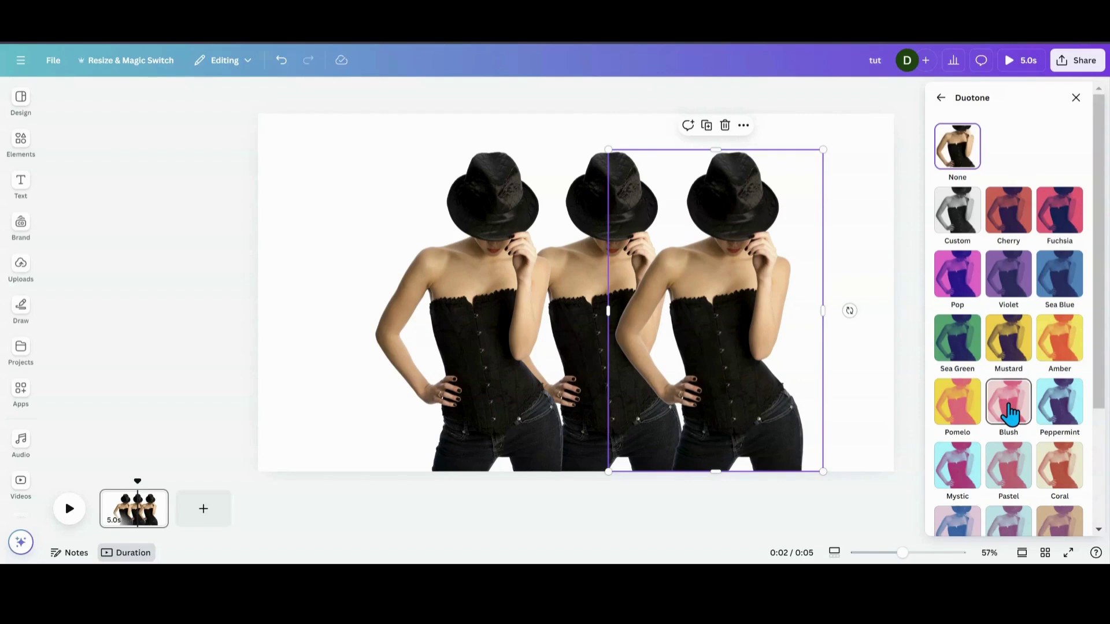
pyautogui.click(1011, 413)
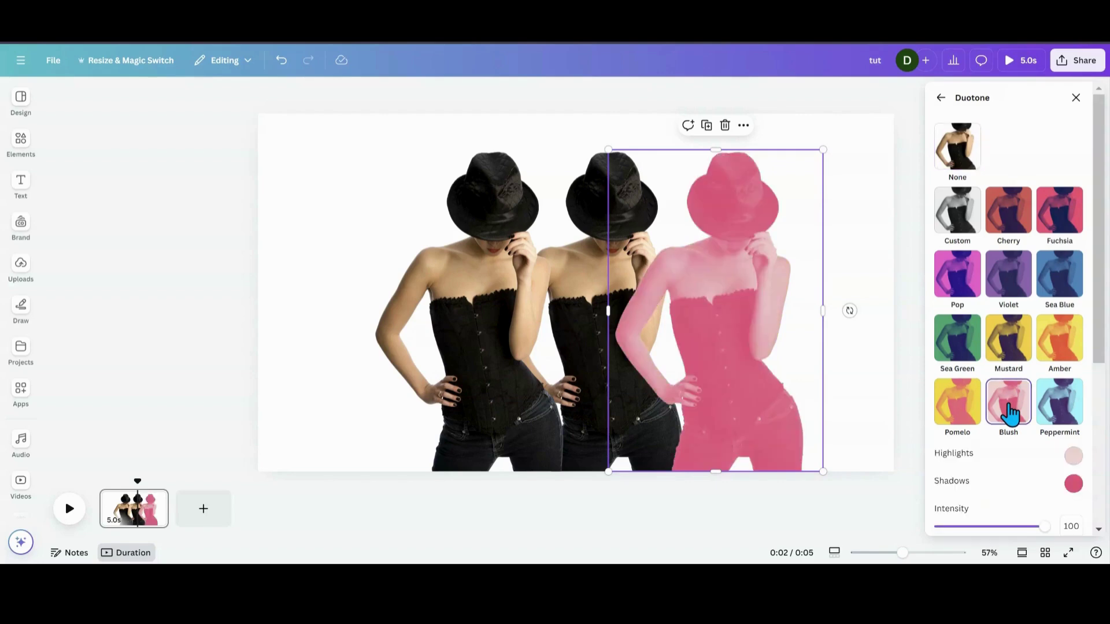
# Tint the left copy blue-purple with the Peppermint duotone and nudge the pink copy up.
pyautogui.click(544, 308)
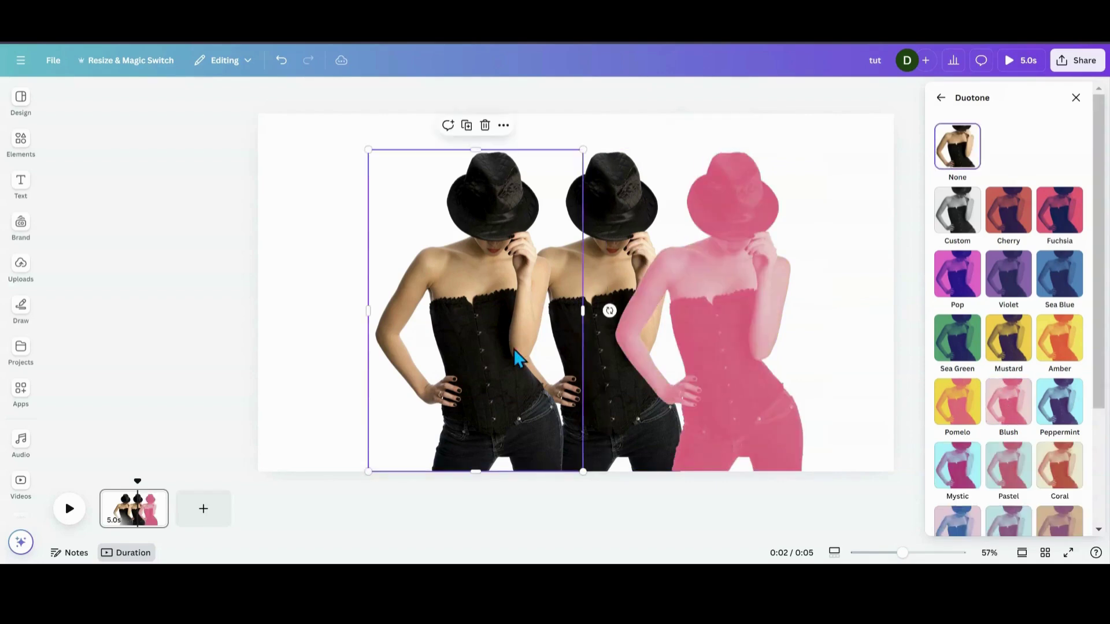
pyautogui.click(1068, 412)
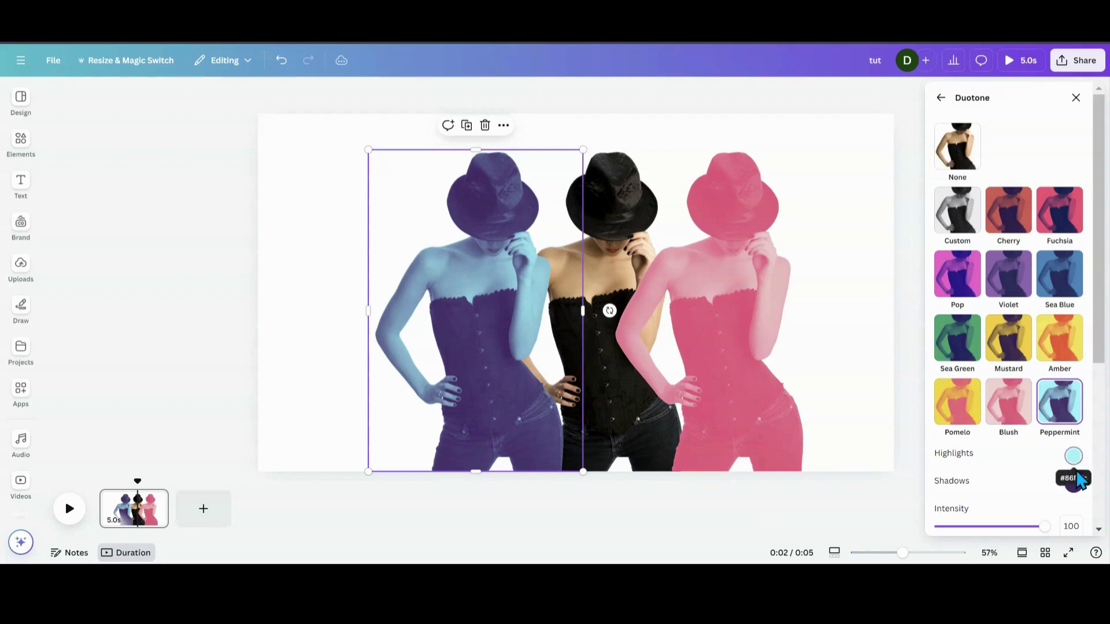
pyautogui.moveTo(778, 354); pyautogui.dragTo(775, 347)
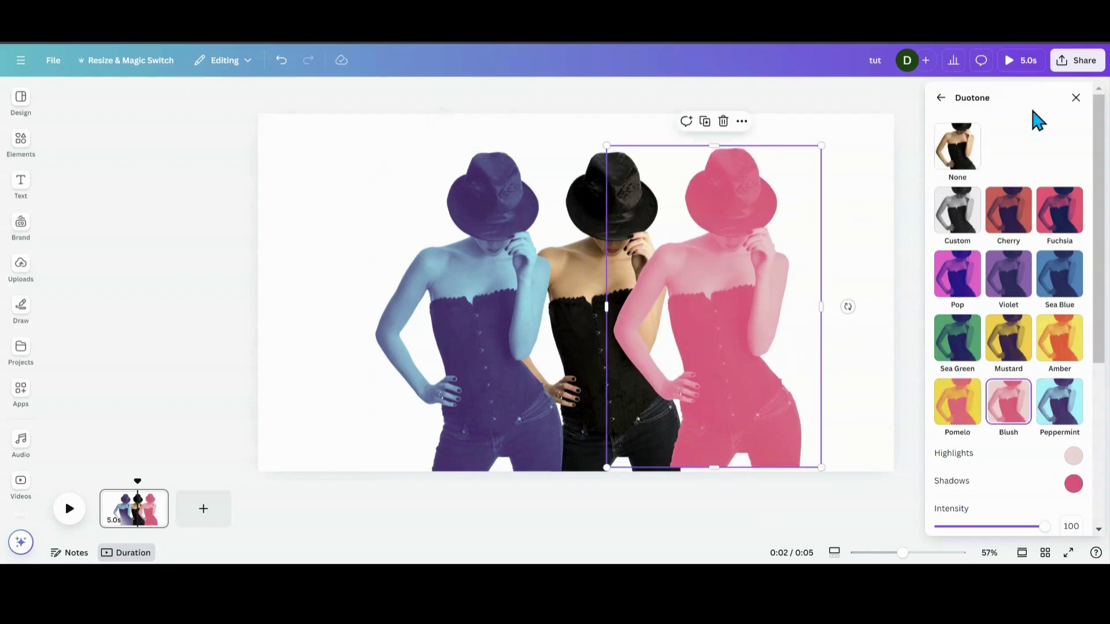
# Move the untinted black-clad woman to the top layer, in front of both tinted copies.
pyautogui.click(1076, 98)
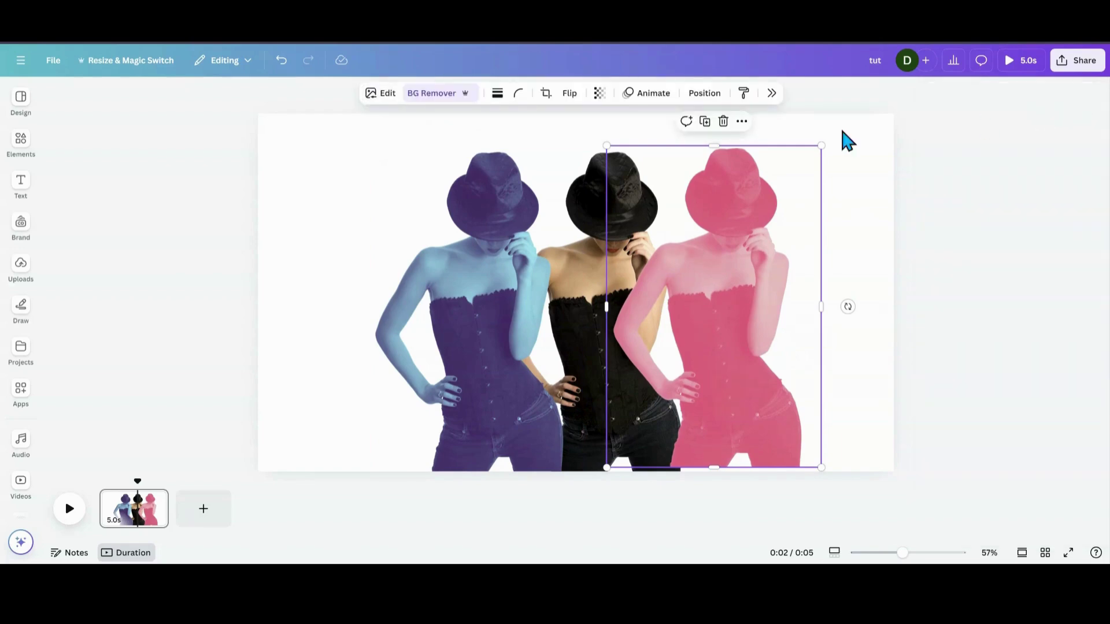
pyautogui.click(705, 93)
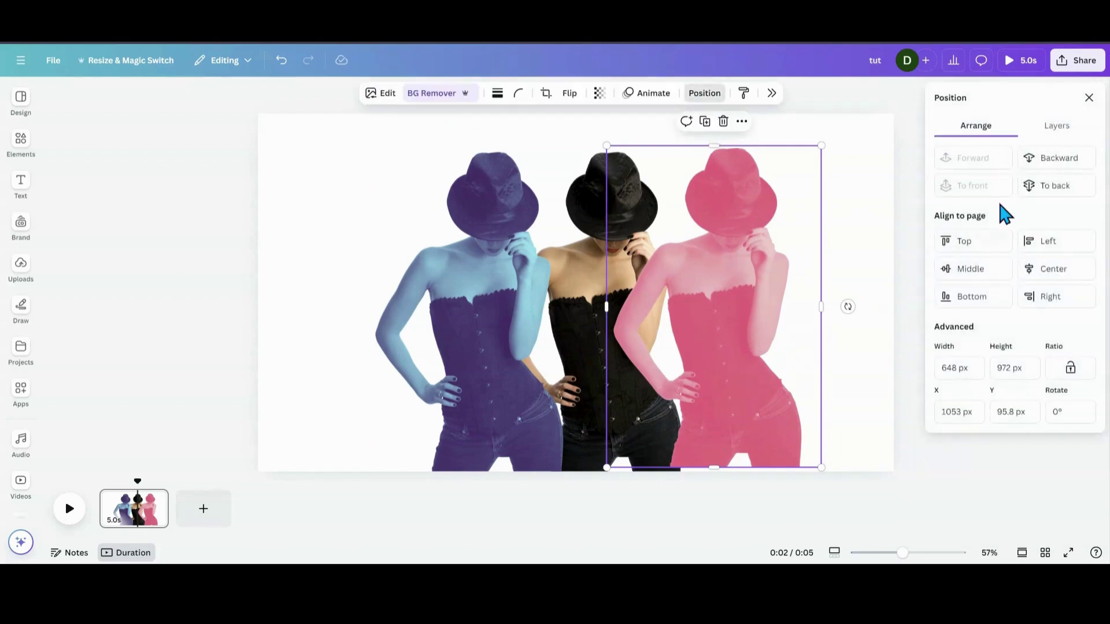
pyautogui.click(1044, 132)
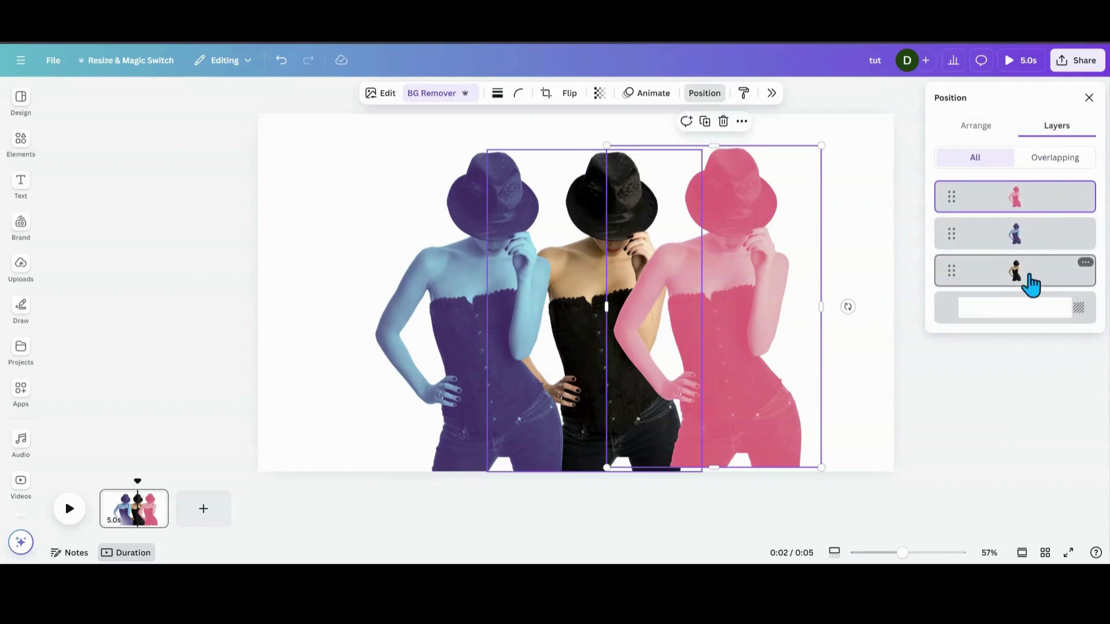
pyautogui.moveTo(1032, 274); pyautogui.dragTo(1029, 180)
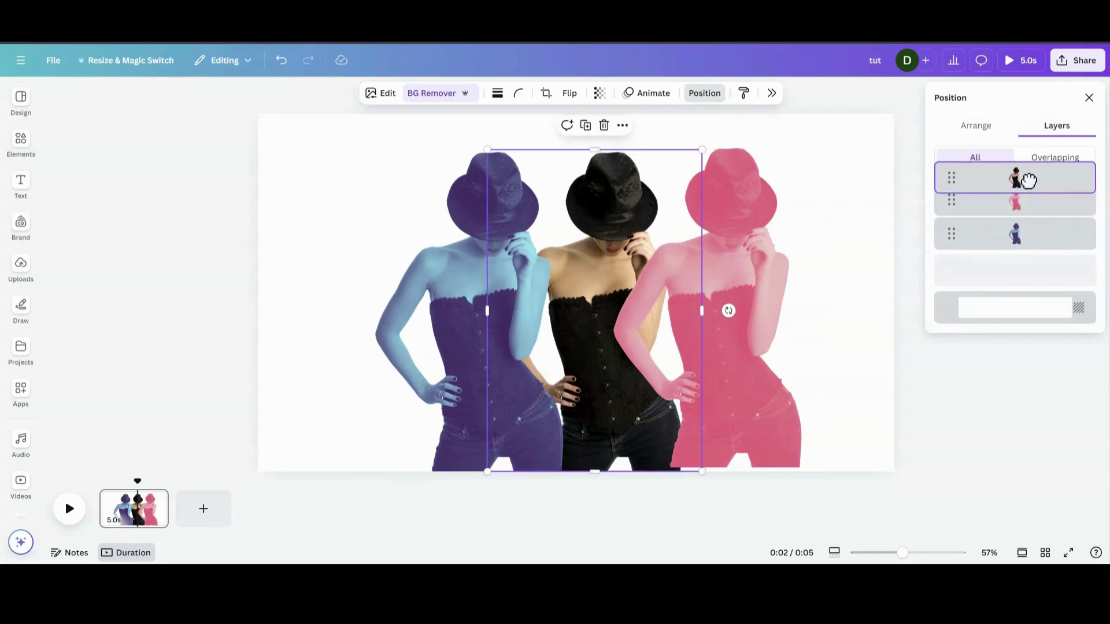
pyautogui.moveTo(589, 344); pyautogui.dragTo(590, 345)
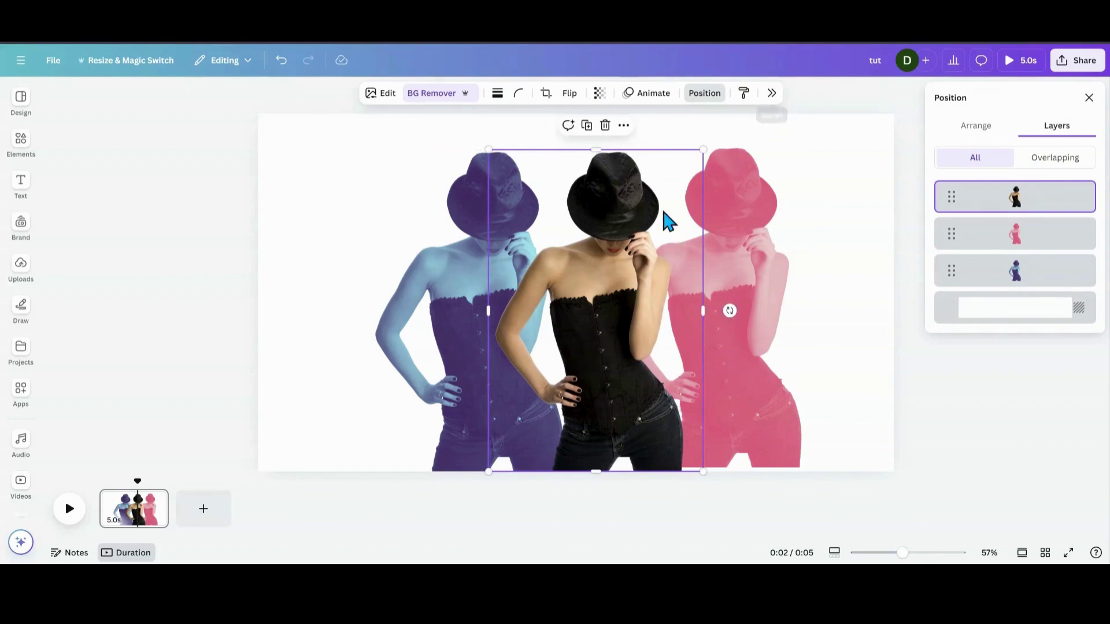
# Give the middle woman a drop shadow with distance 32, blur 31 and intensity 38.
pyautogui.click(771, 93)
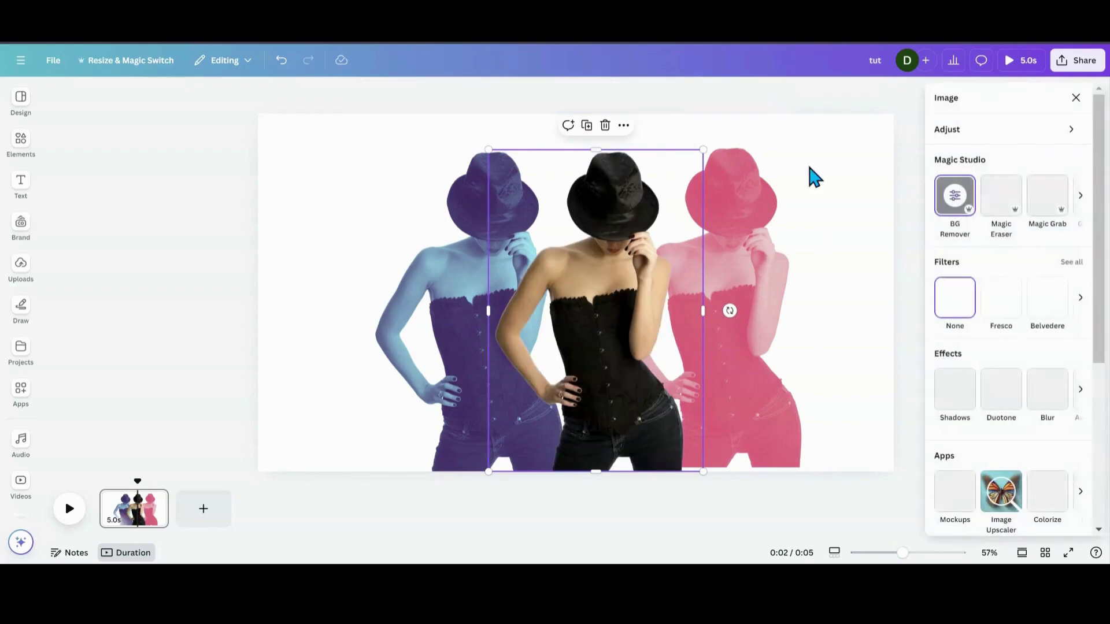
pyautogui.click(954, 391)
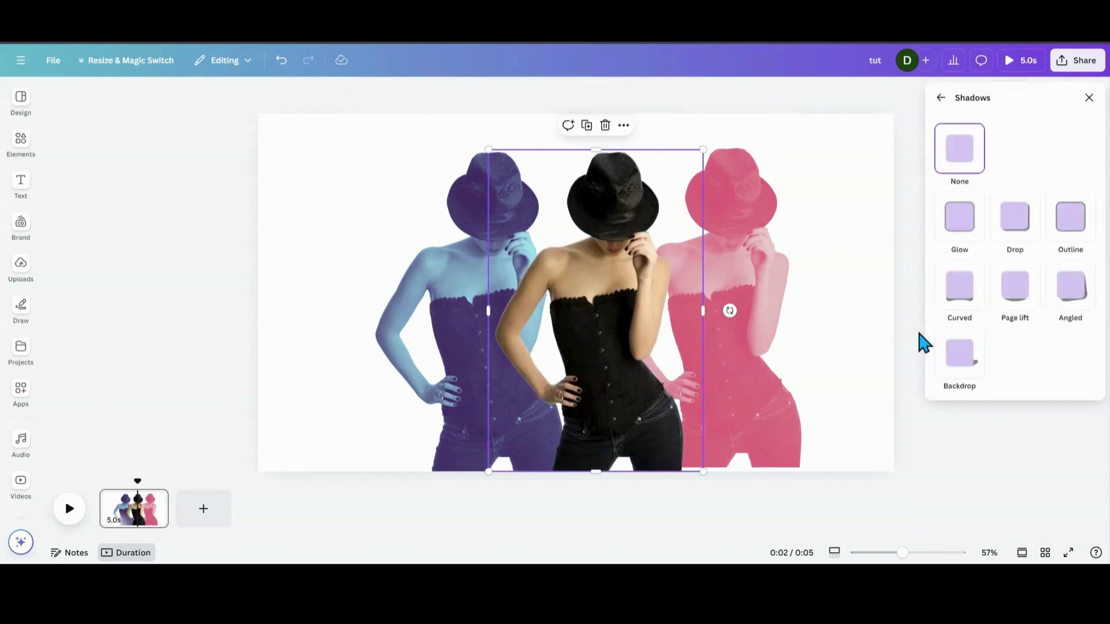
pyautogui.click(1006, 233)
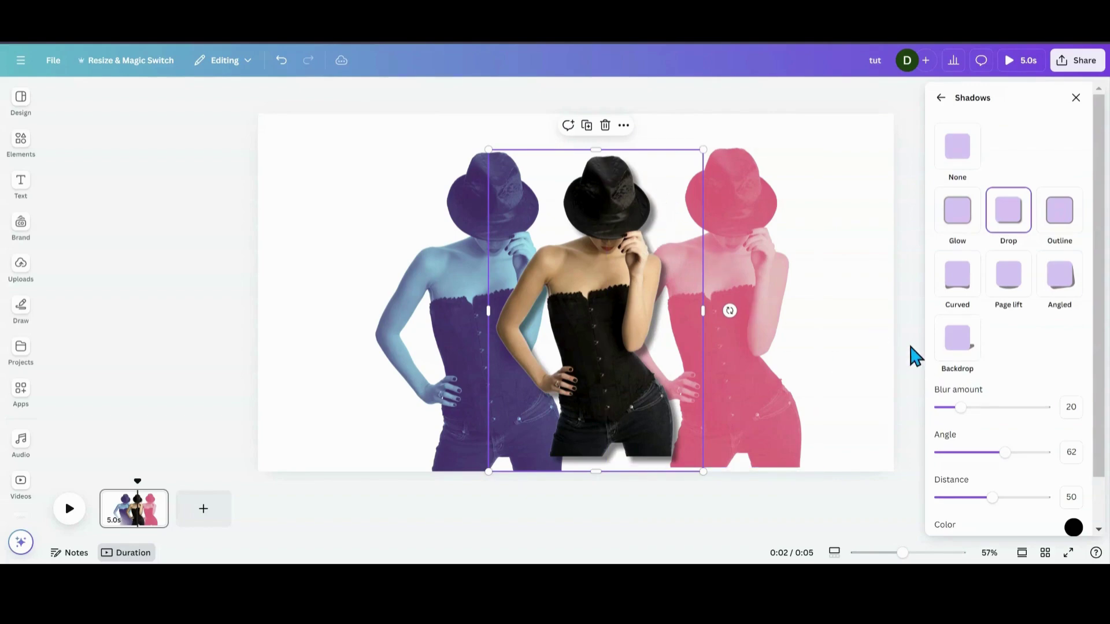
pyautogui.moveTo(988, 494); pyautogui.dragTo(973, 498)
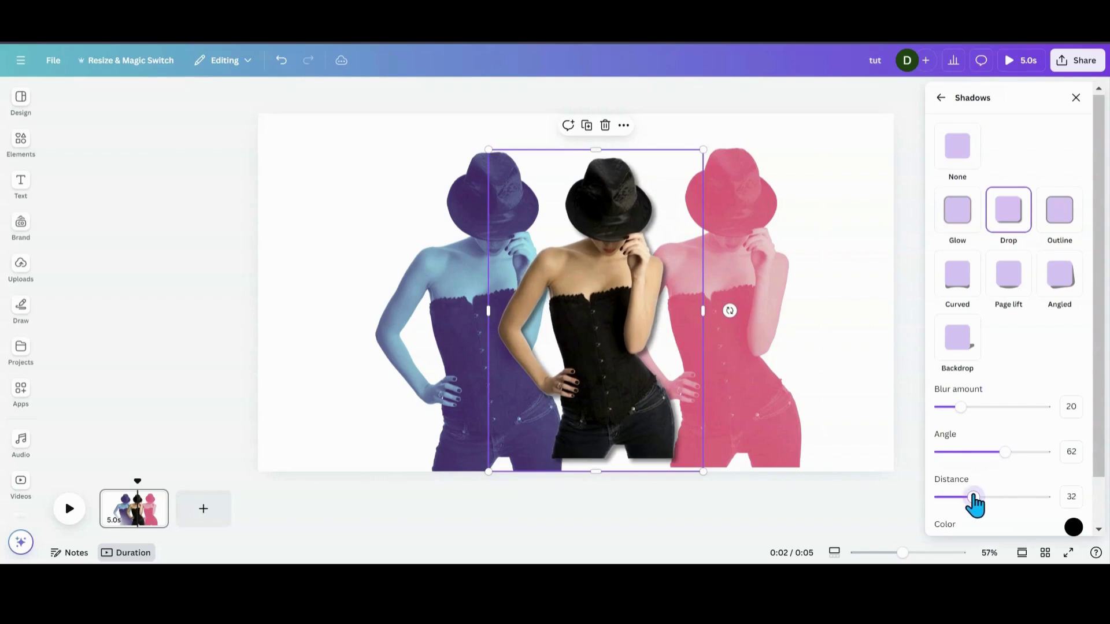
pyautogui.moveTo(961, 407); pyautogui.dragTo(972, 407)
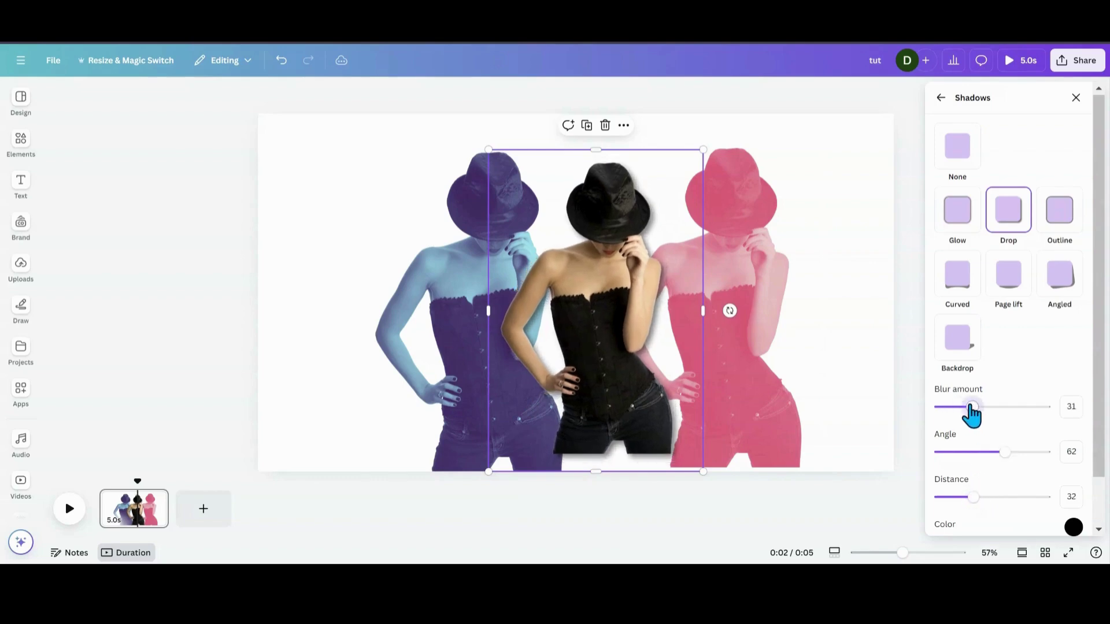
pyautogui.scroll(-1, 972, 411)
pyautogui.moveTo(991, 515); pyautogui.dragTo(980, 516)
# Enlarge the middle woman slightly and move the blue copy right, closer behind her.
pyautogui.moveTo(629, 382); pyautogui.dragTo(625, 404)
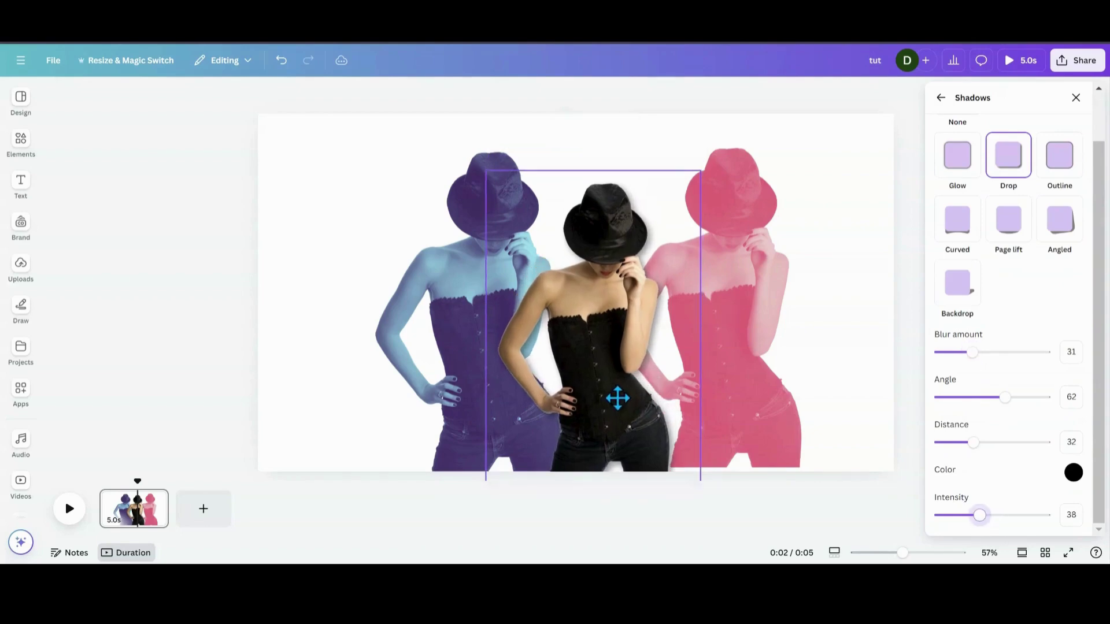
pyautogui.moveTo(701, 168); pyautogui.dragTo(731, 136)
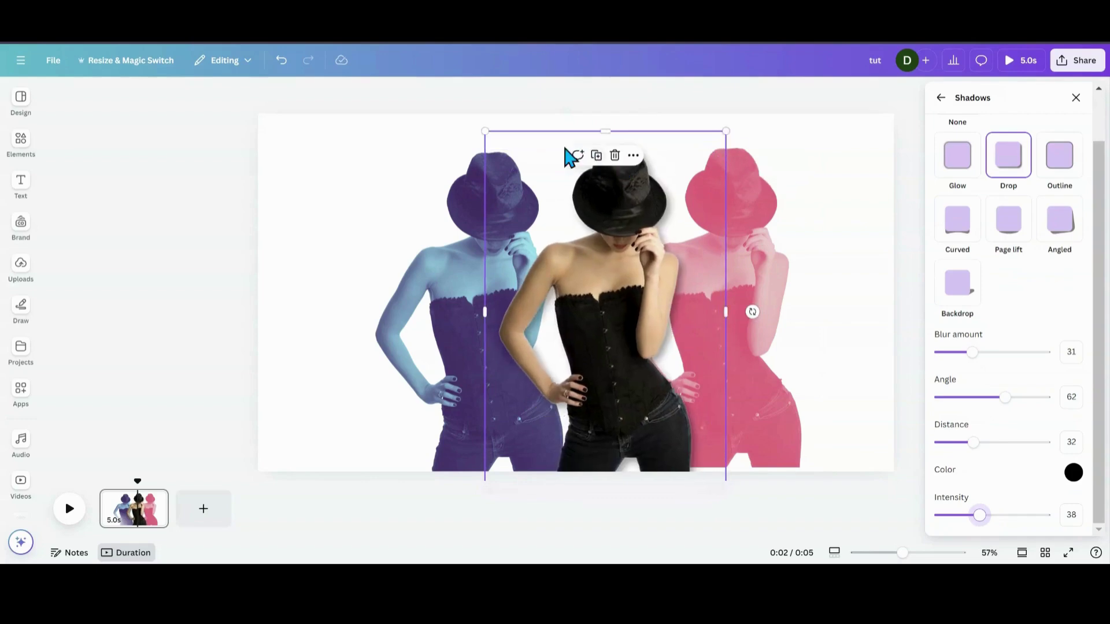
pyautogui.moveTo(479, 130); pyautogui.dragTo(482, 127)
pyautogui.moveTo(434, 325); pyautogui.dragTo(493, 323)
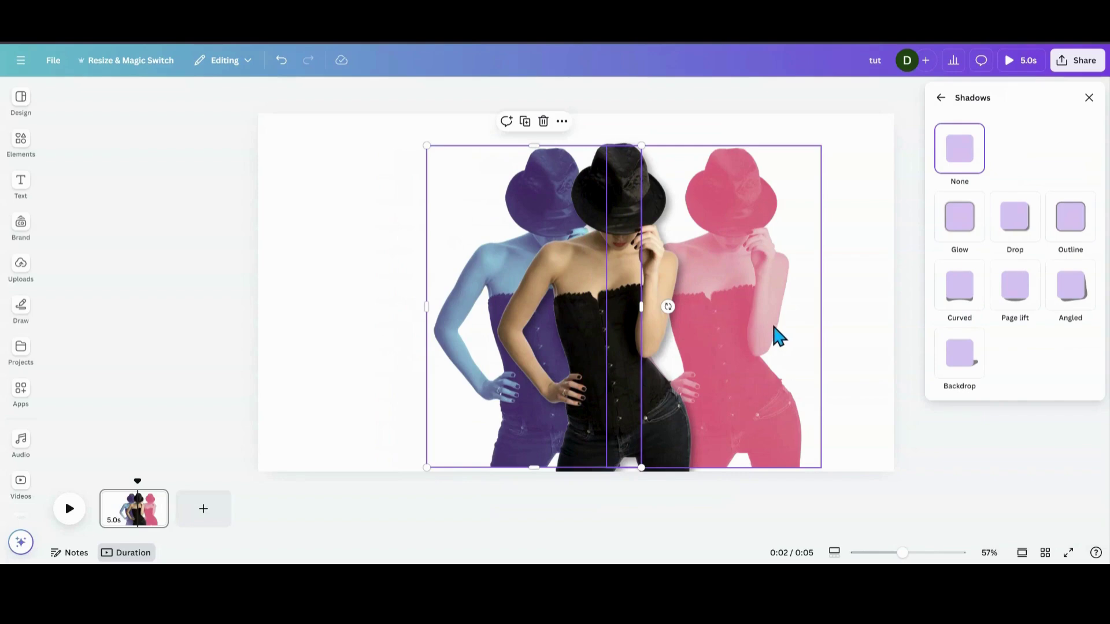
# Tuck the pink copy behind the black figure and place a pink duplicate at the far right.
pyautogui.moveTo(778, 336); pyautogui.dragTo(736, 327)
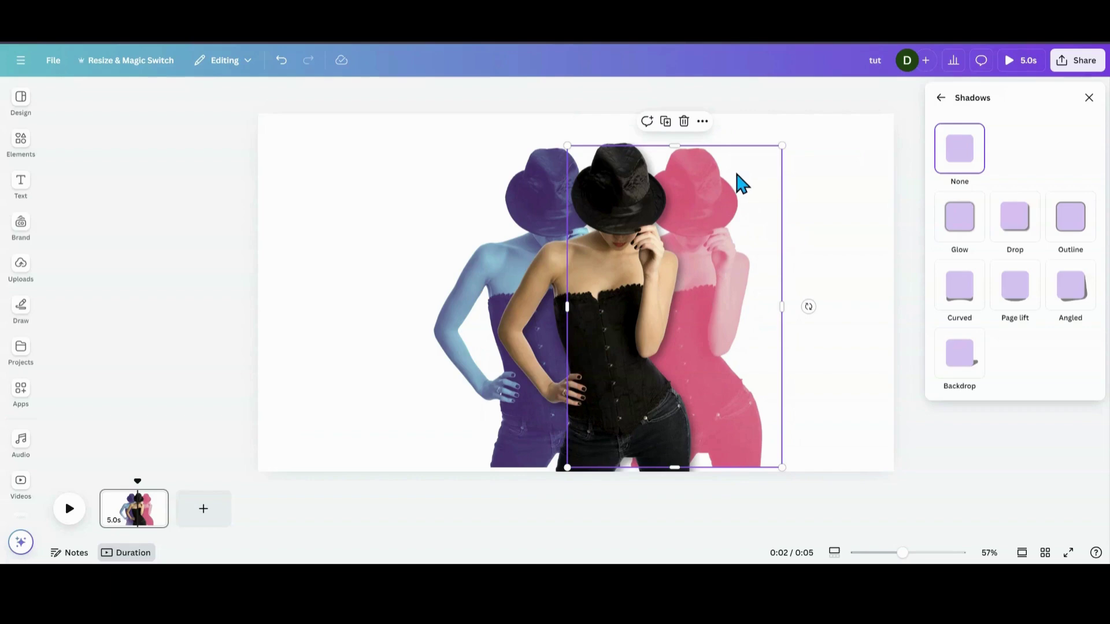
pyautogui.click(666, 121)
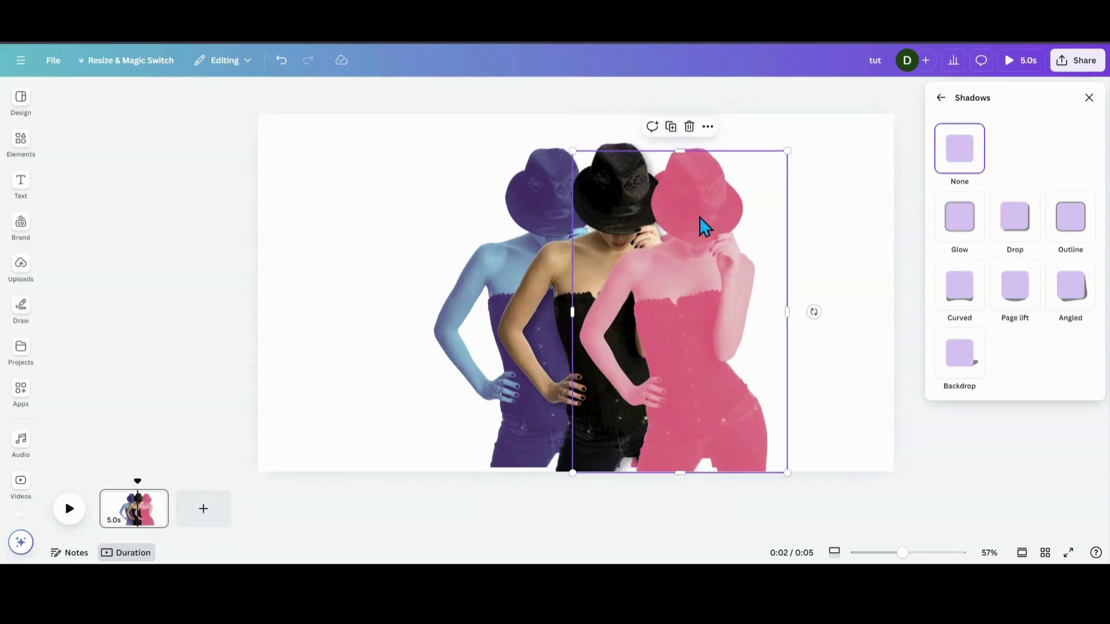
pyautogui.moveTo(699, 226); pyautogui.dragTo(798, 226)
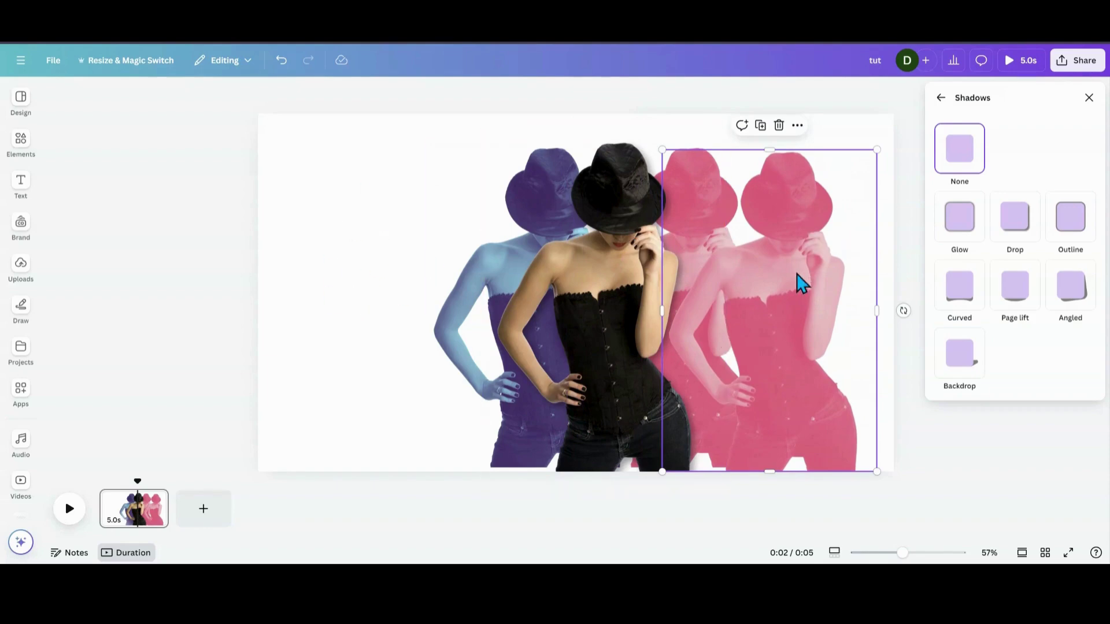
pyautogui.moveTo(798, 283); pyautogui.dragTo(808, 272)
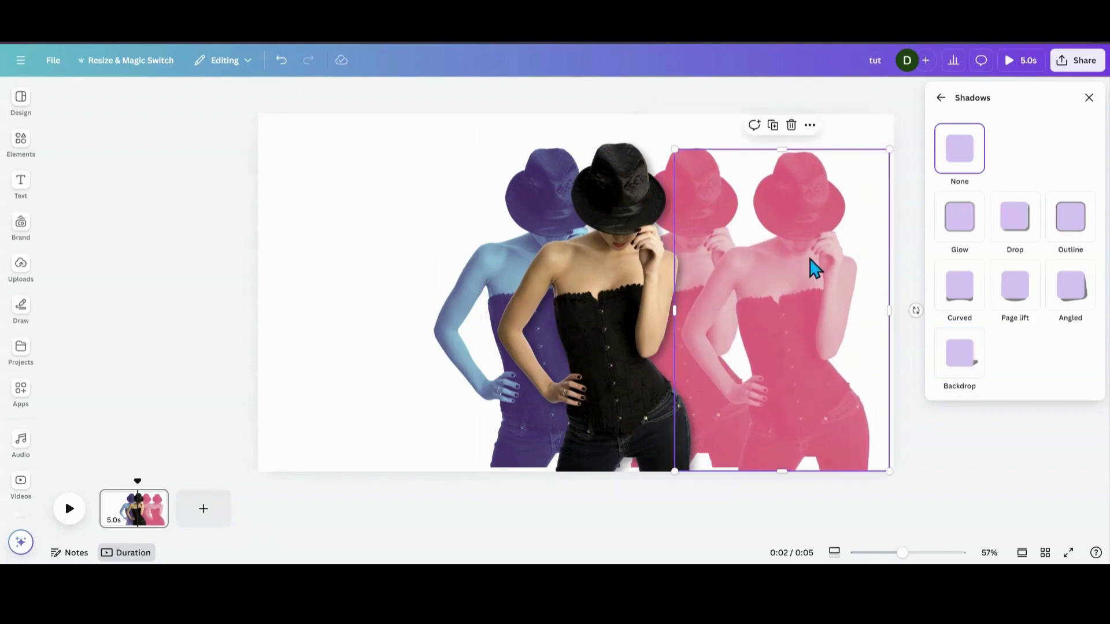
# Add an Outline shadow of size 25 to the far-right pink copy.
pyautogui.click(1088, 98)
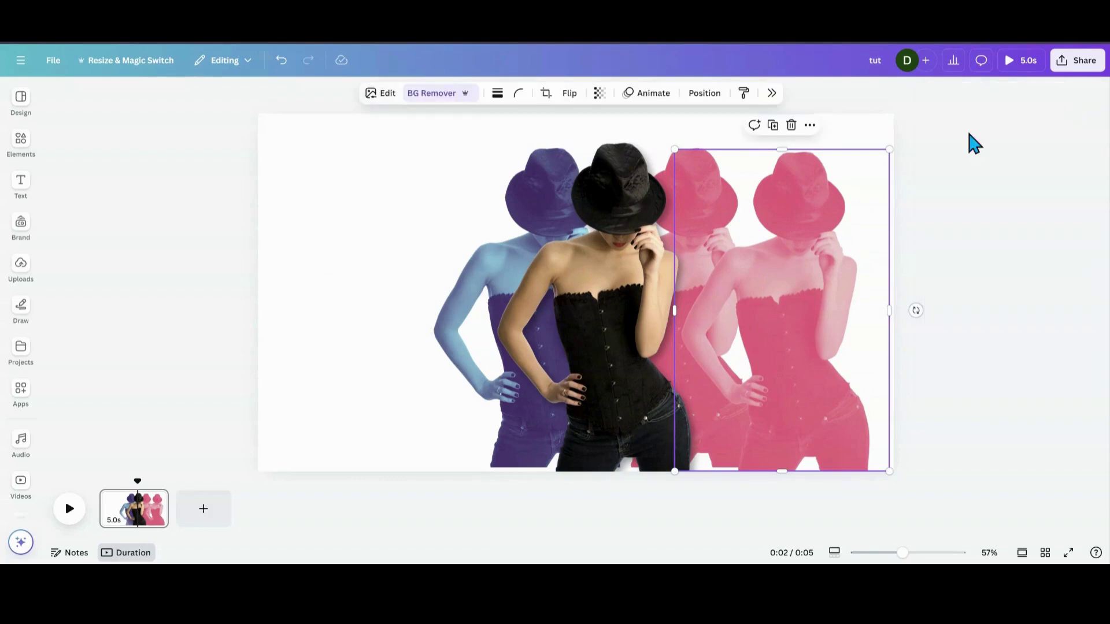
pyautogui.moveTo(821, 220); pyautogui.dragTo(821, 221)
pyautogui.click(772, 95)
pyautogui.click(772, 95)
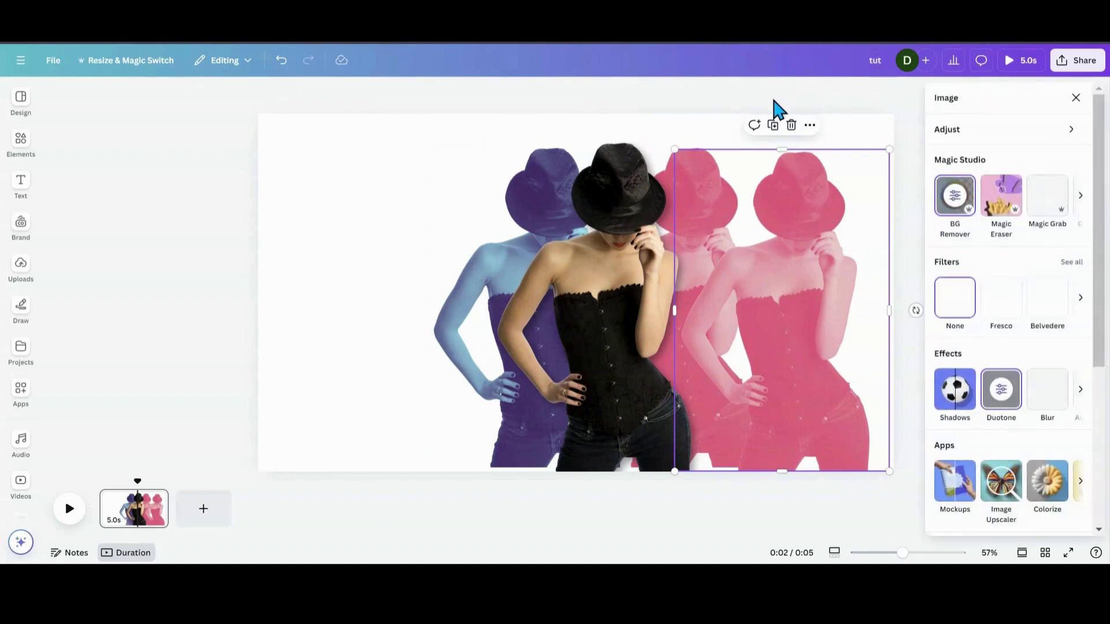
pyautogui.click(967, 406)
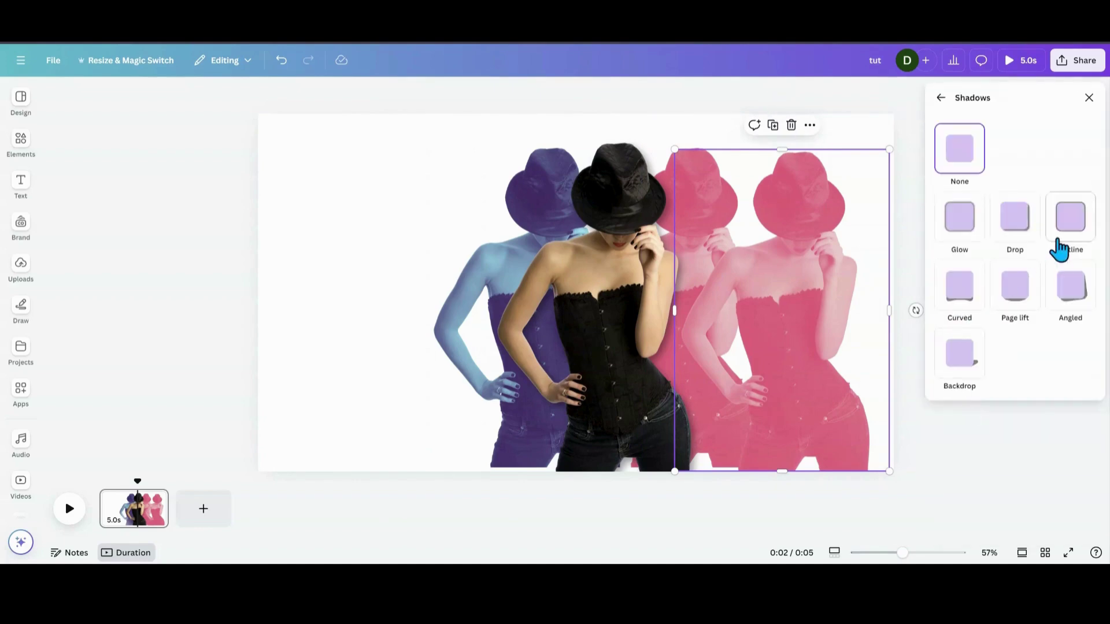
pyautogui.click(1063, 242)
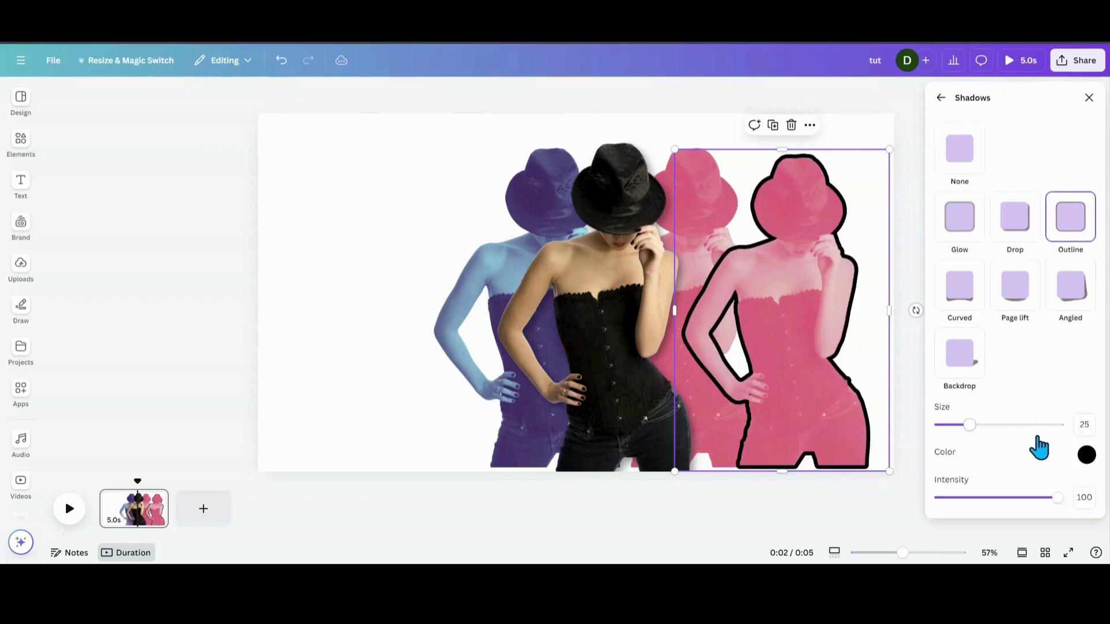
# Set the outline colour to deep pink #CC2B5B.
pyautogui.click(1086, 457)
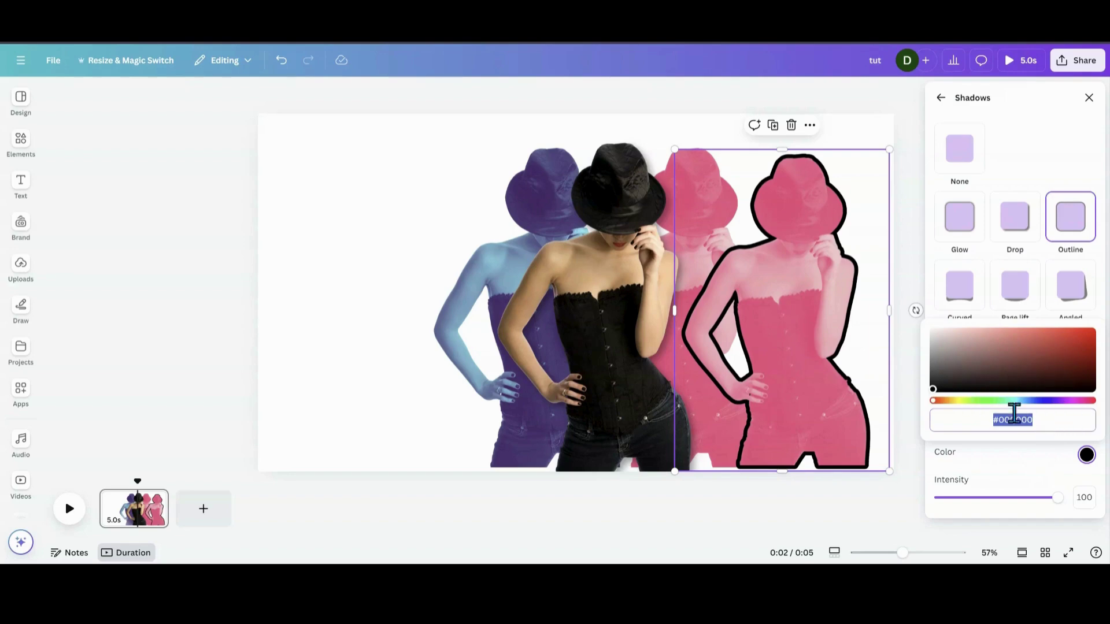
pyautogui.click(1075, 401)
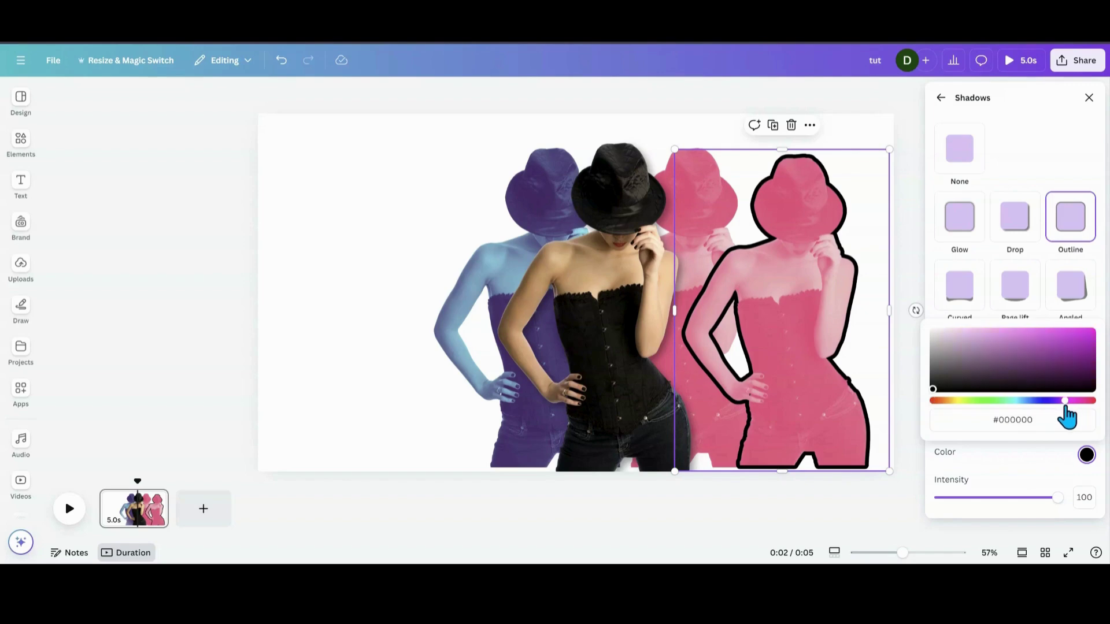
pyautogui.moveTo(1064, 408); pyautogui.dragTo(1072, 410)
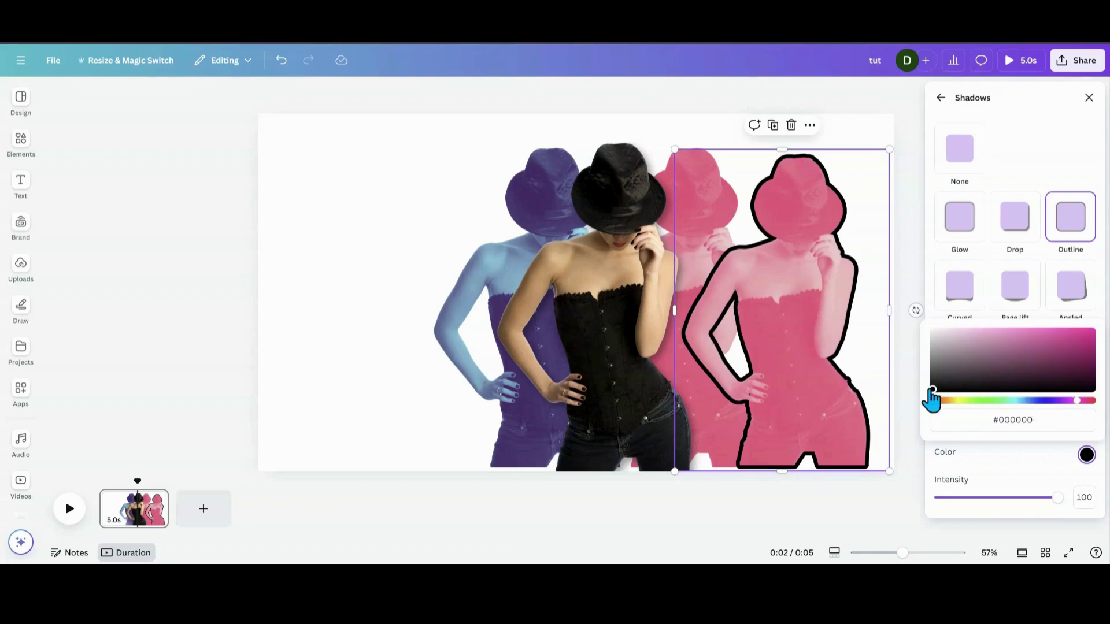
pyautogui.click(1046, 349)
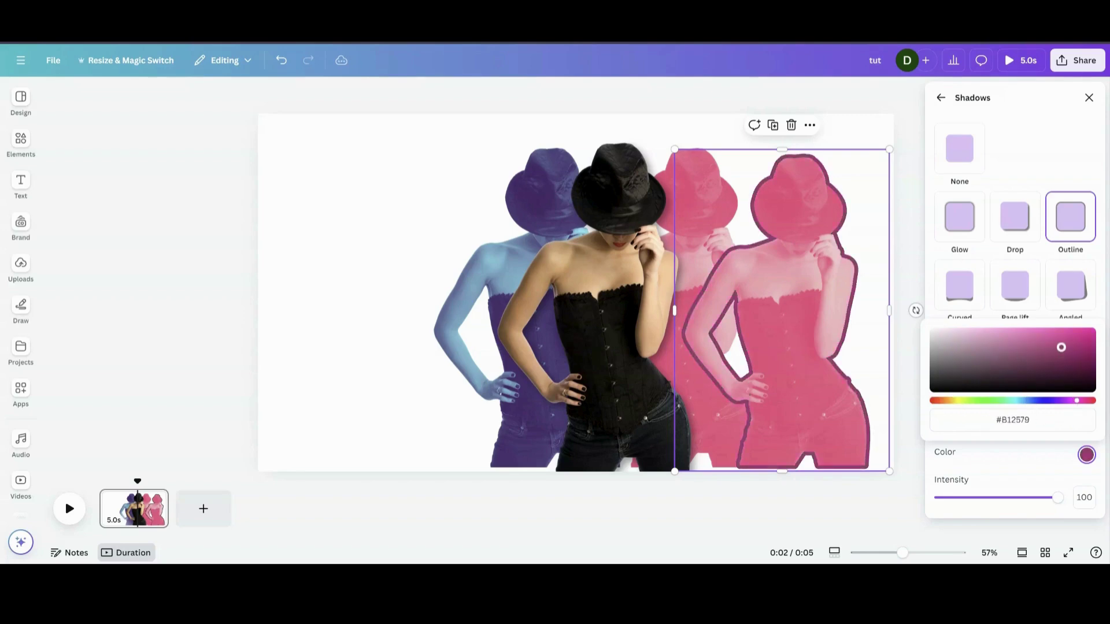
pyautogui.moveTo(1061, 344); pyautogui.dragTo(1062, 341)
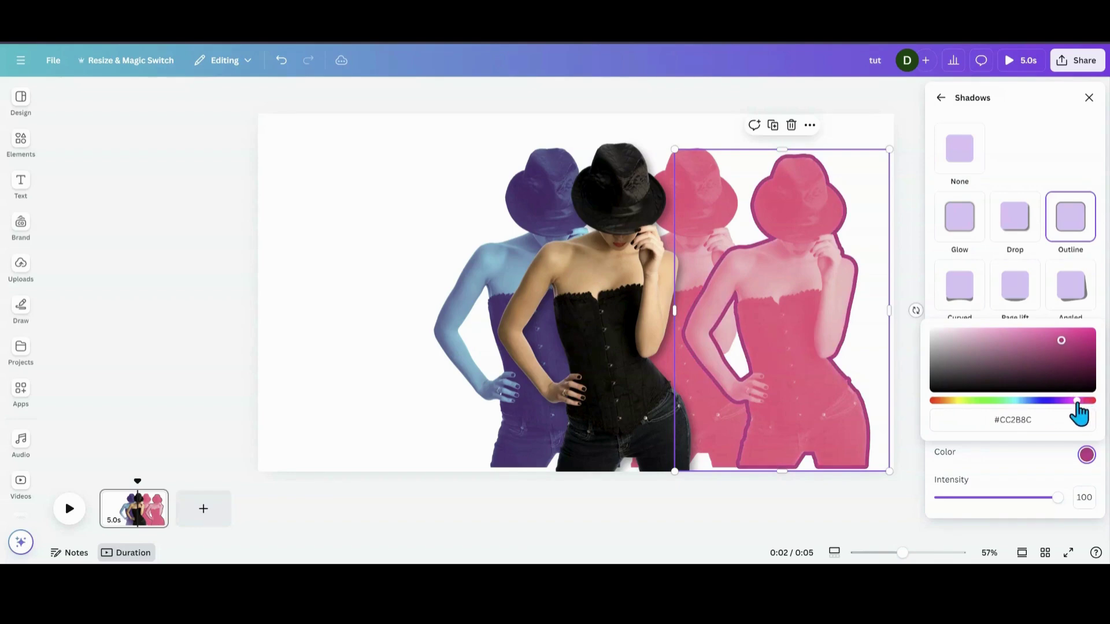
pyautogui.moveTo(1077, 403); pyautogui.dragTo(1086, 403)
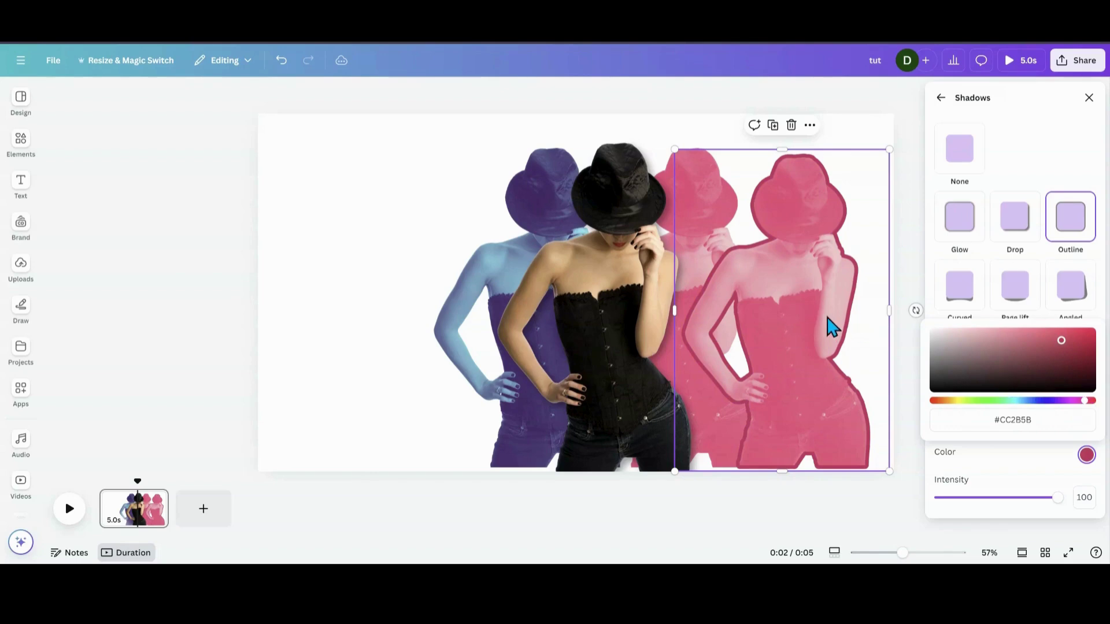
pyautogui.click(1090, 104)
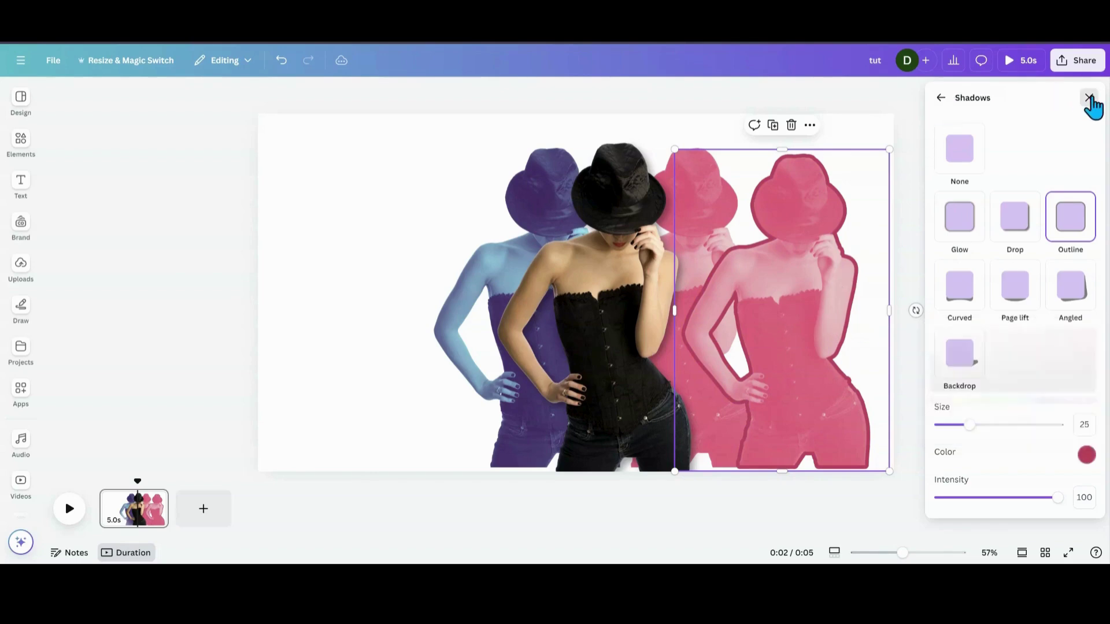
# Make the outlined copy greyscale with a custom duotone whose shadows are #0C0C0C.
pyautogui.click(1090, 98)
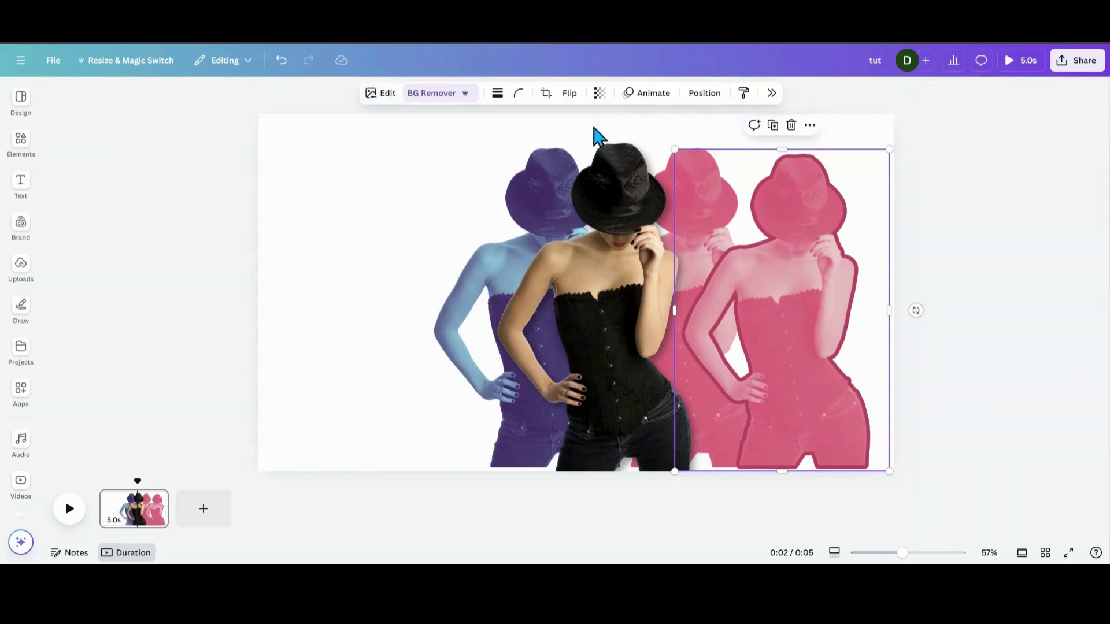
pyautogui.click(771, 93)
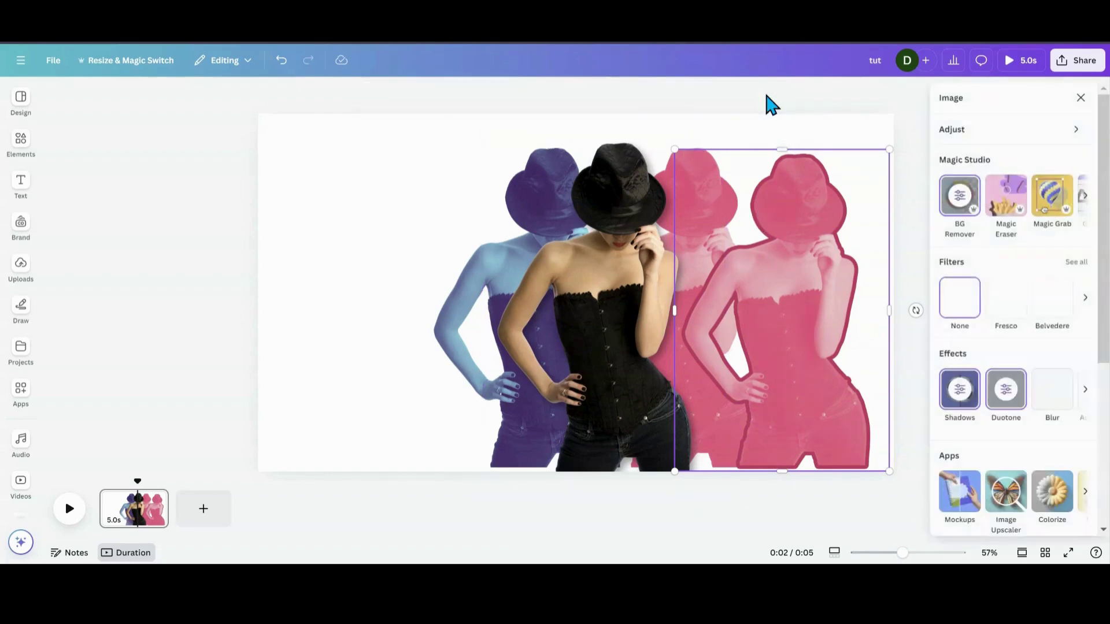
pyautogui.click(999, 405)
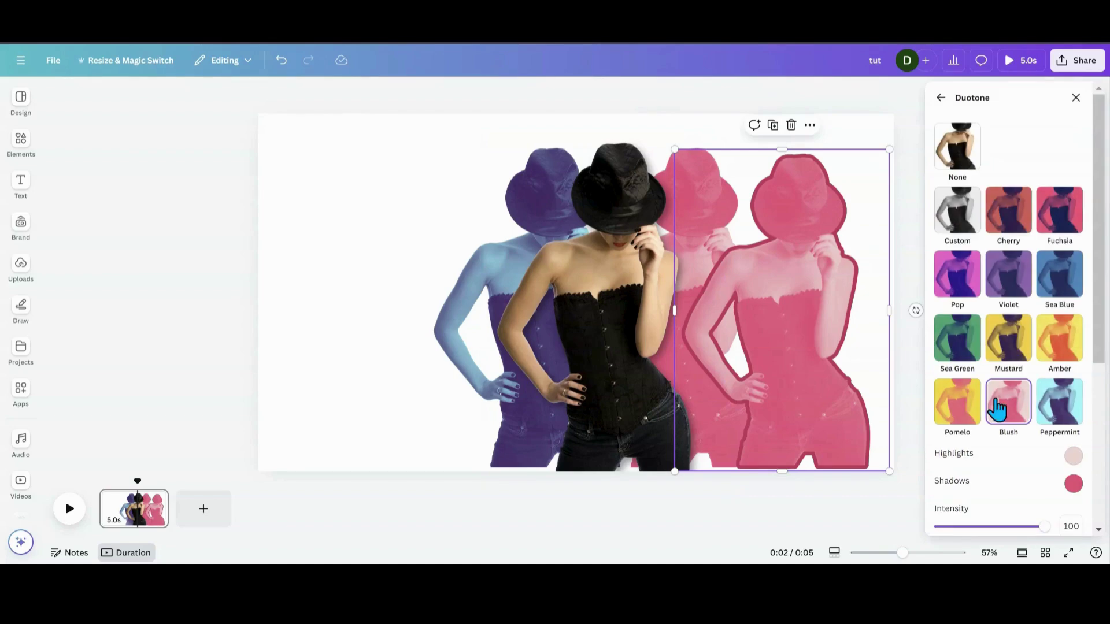
pyautogui.click(960, 215)
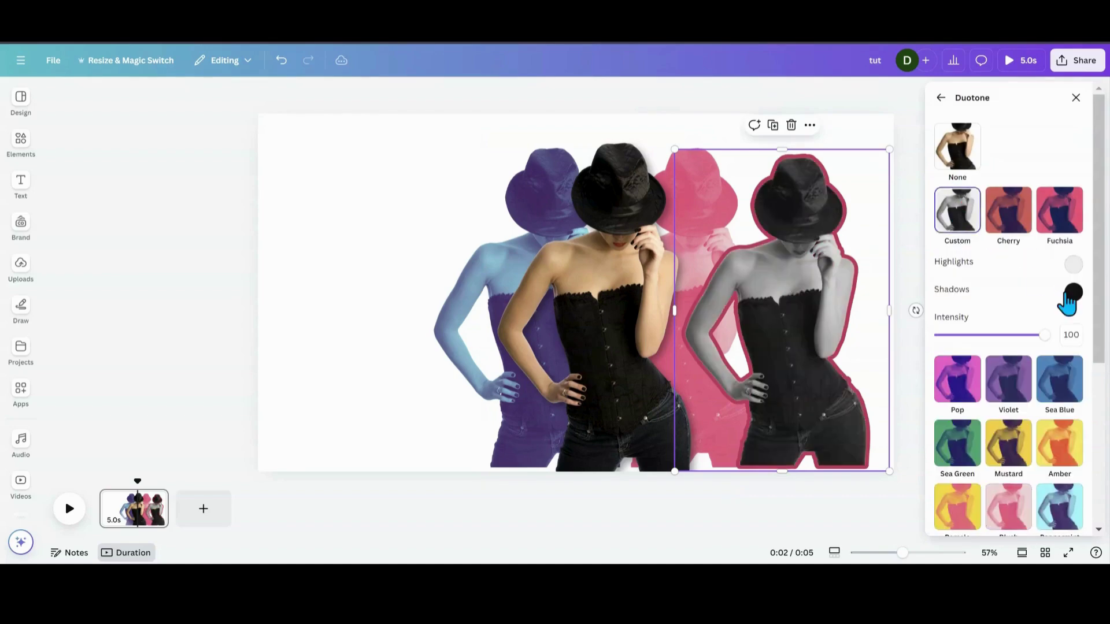
pyautogui.click(1072, 292)
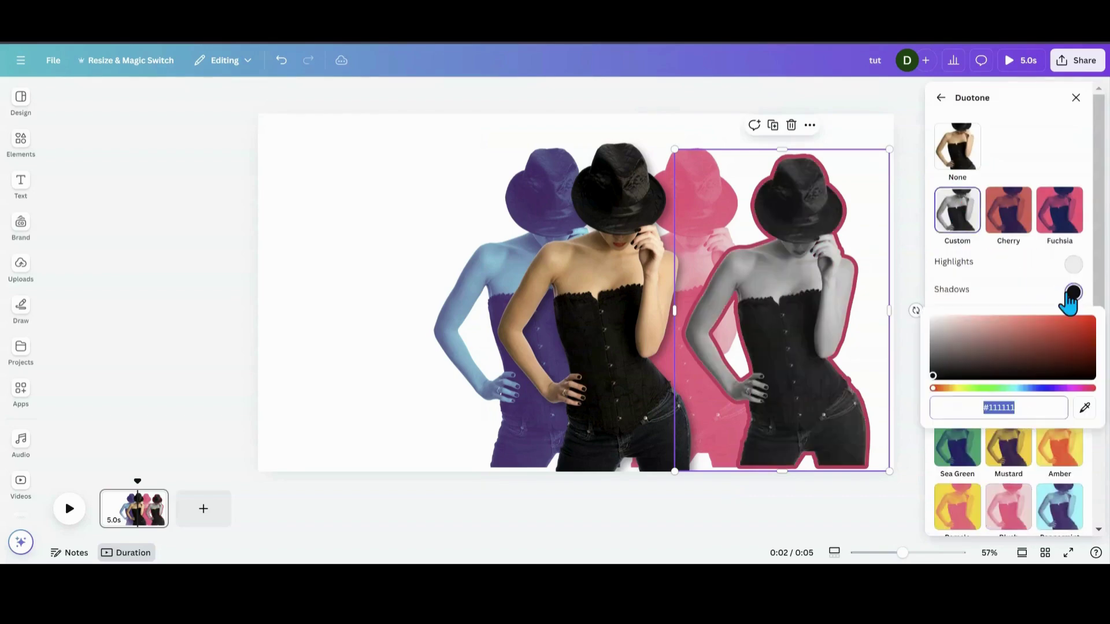
pyautogui.click(934, 378)
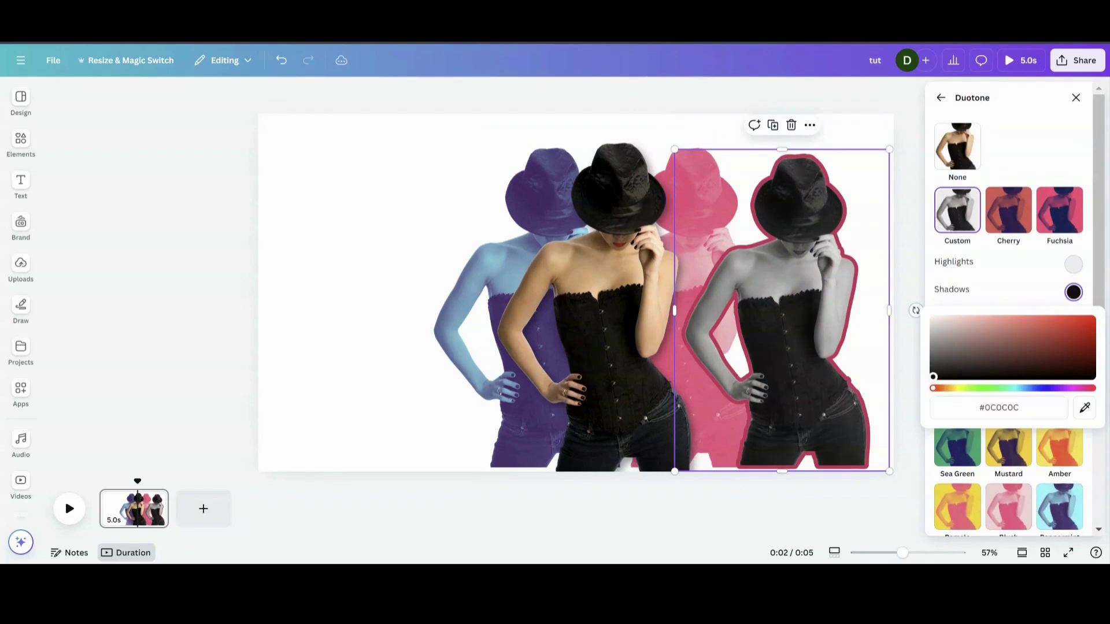
# Set the page background colour to black.
pyautogui.click(339, 215)
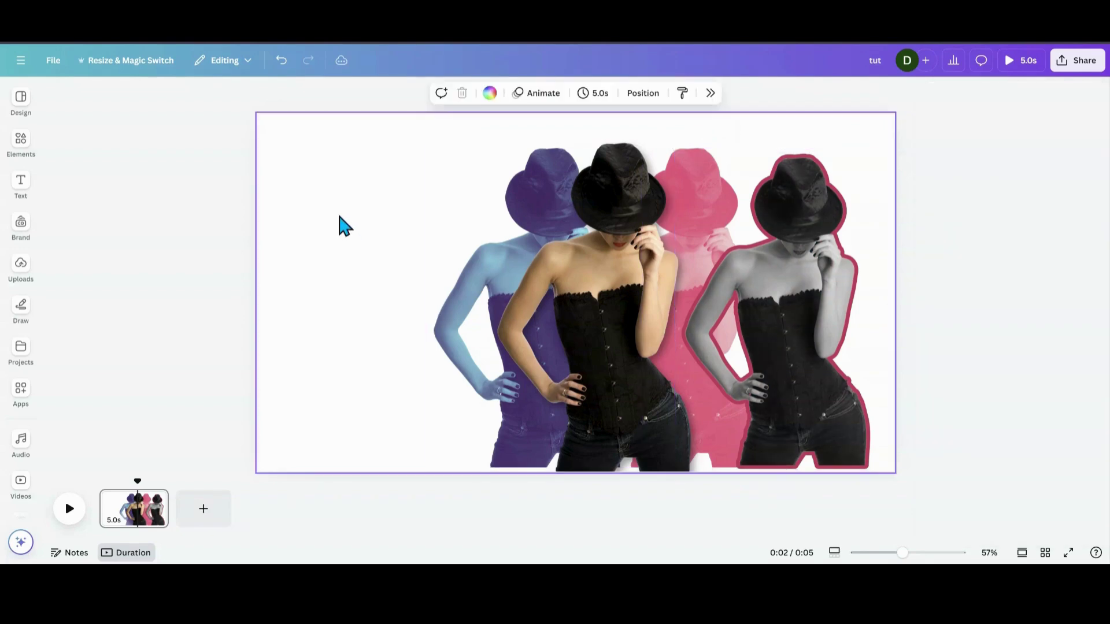
pyautogui.click(487, 95)
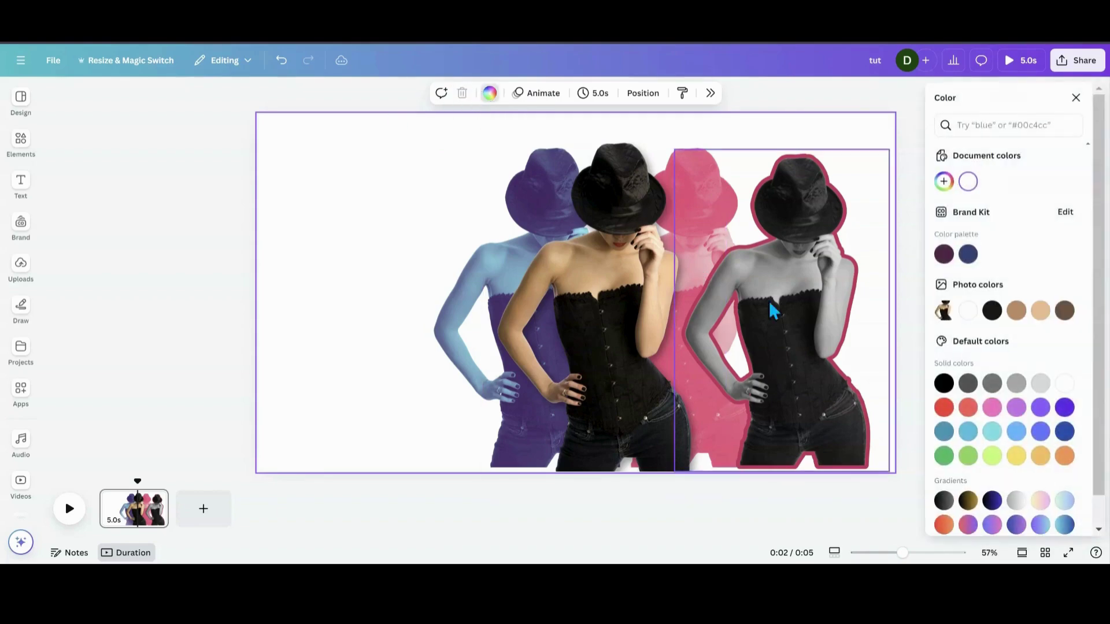
pyautogui.click(942, 386)
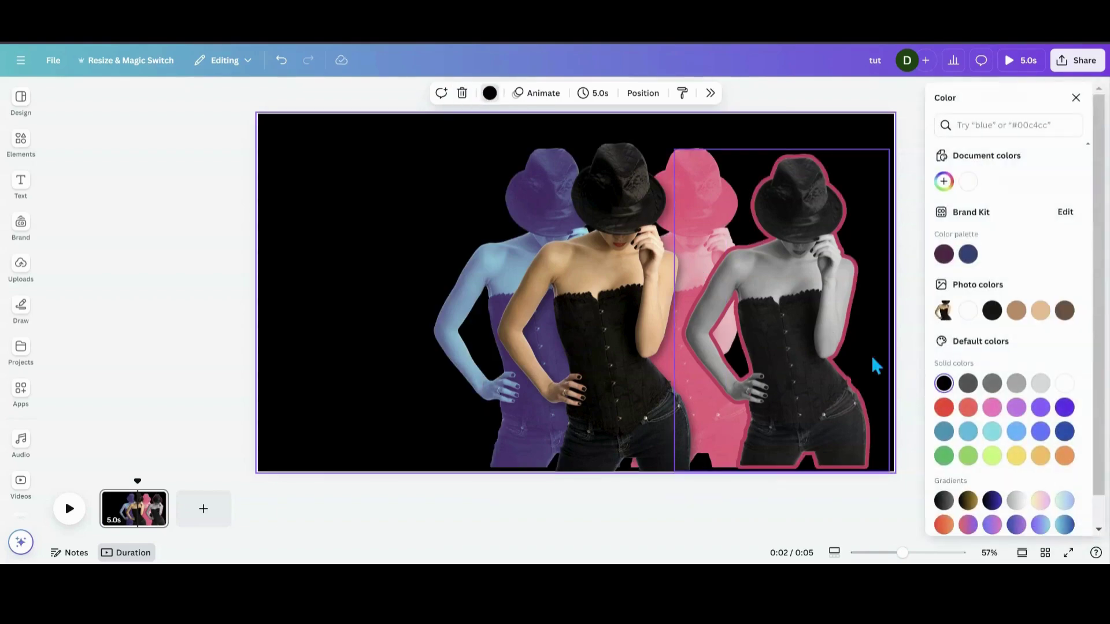
# Set the copy's duotone shadows and highlights to #000000 for a solid black silhouette, nudged left.
pyautogui.click(807, 328)
pyautogui.click(770, 94)
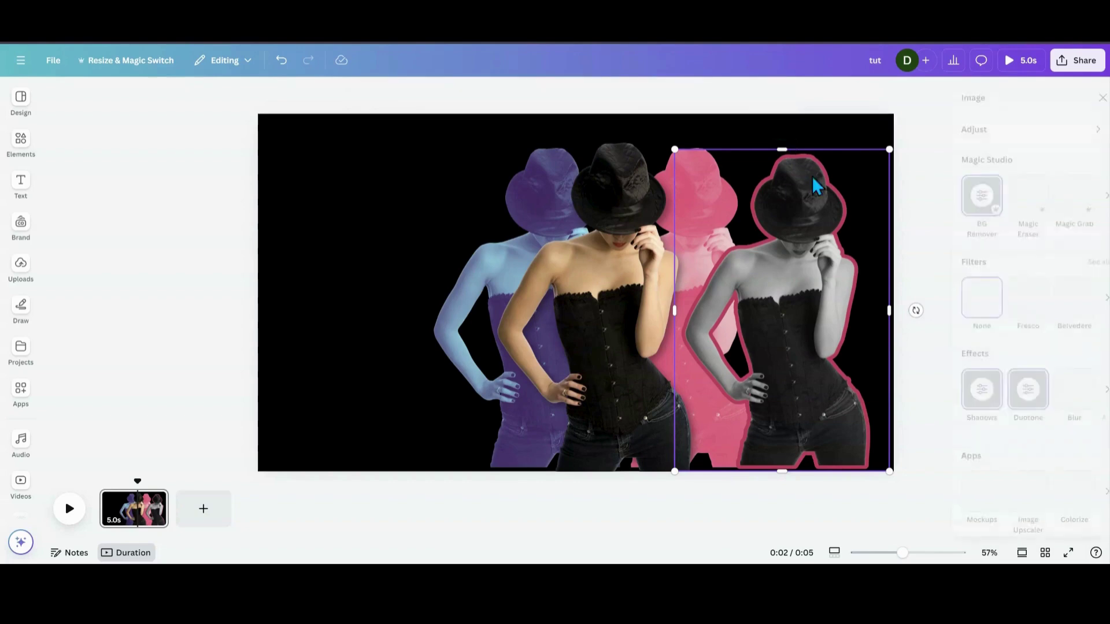
pyautogui.click(1006, 397)
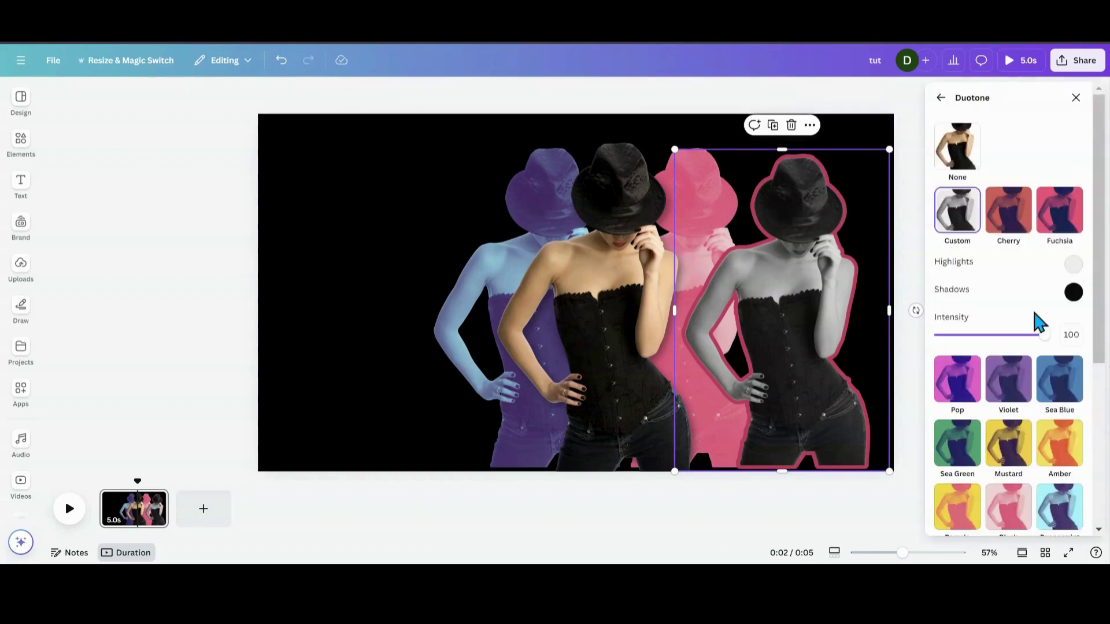
pyautogui.click(1072, 293)
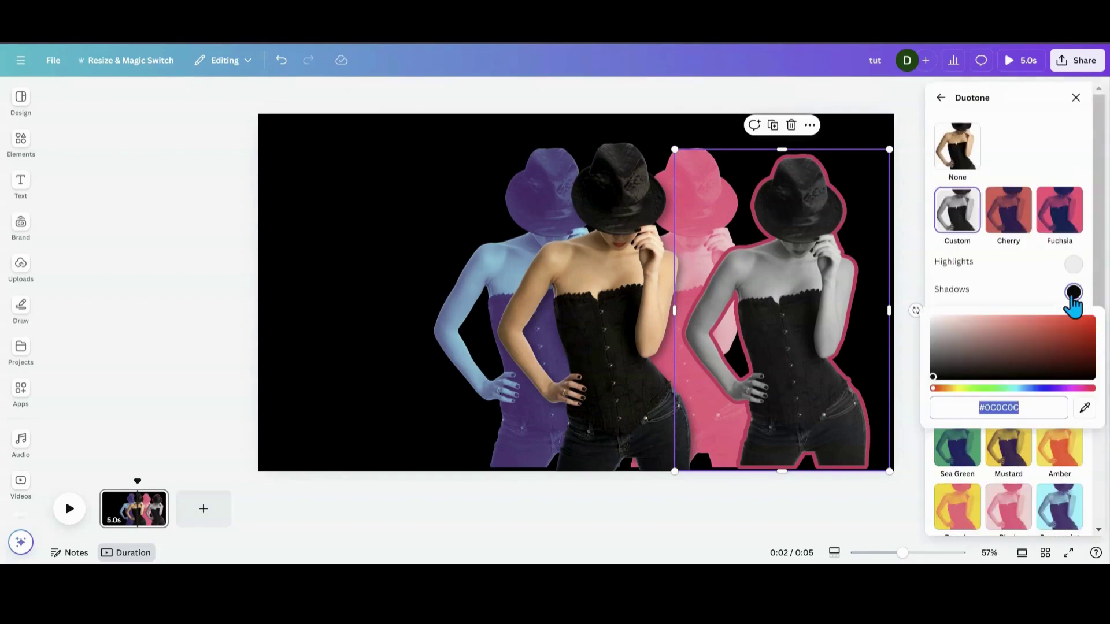
pyautogui.click(932, 376)
pyautogui.click(1075, 266)
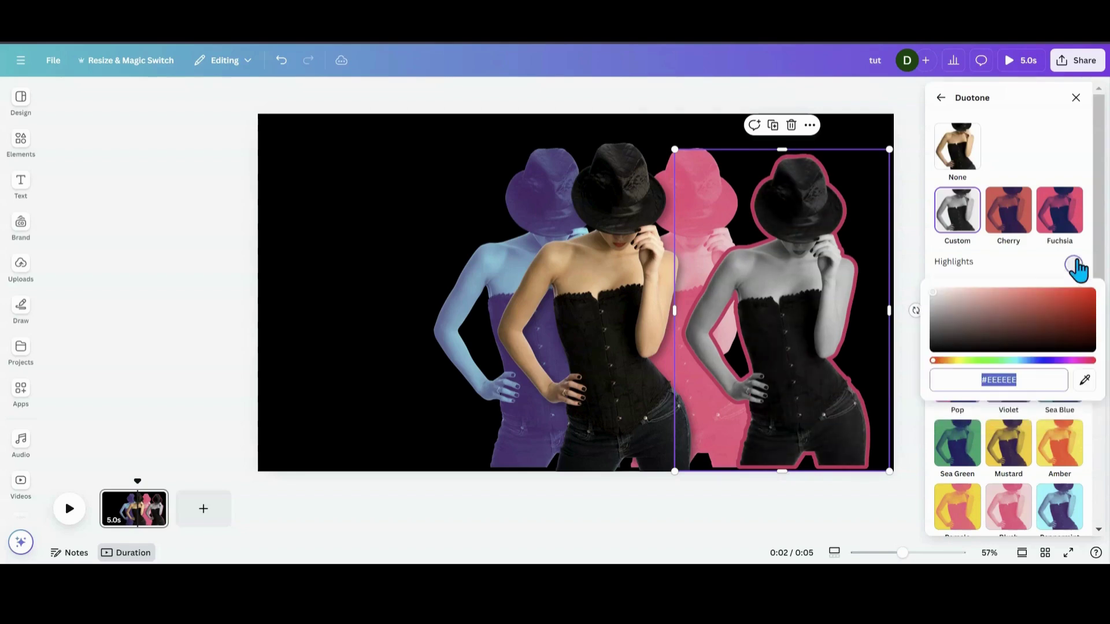
pyautogui.moveTo(933, 301); pyautogui.dragTo(925, 363)
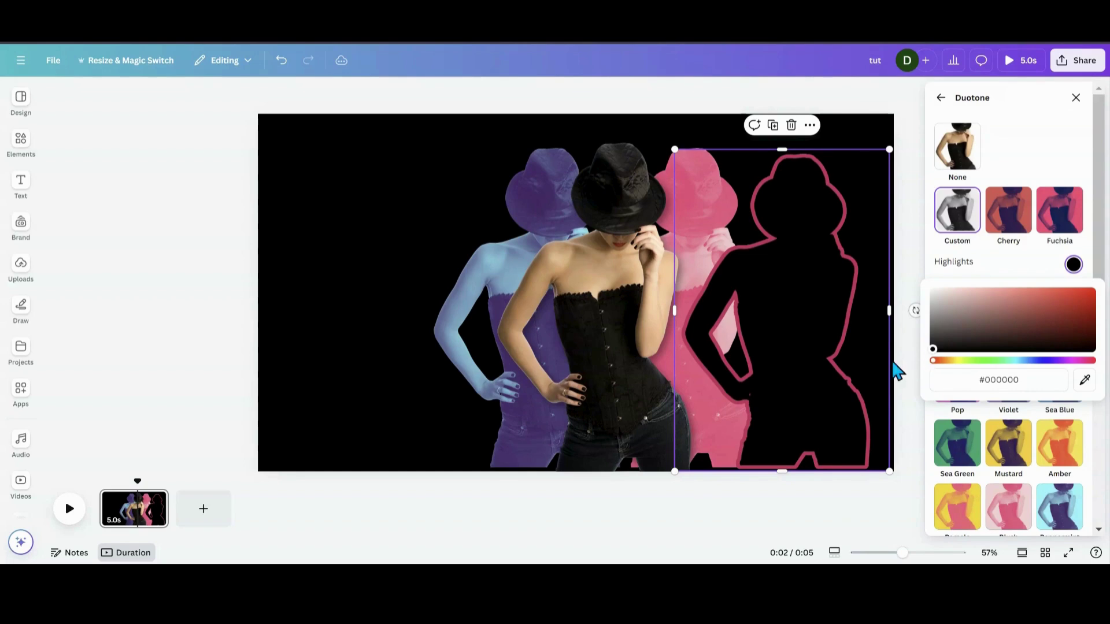
pyautogui.moveTo(826, 367)
pyautogui.mouseDown()
pyautogui.moveTo(819, 352)
pyautogui.moveTo(808, 360)
pyautogui.mouseUp()
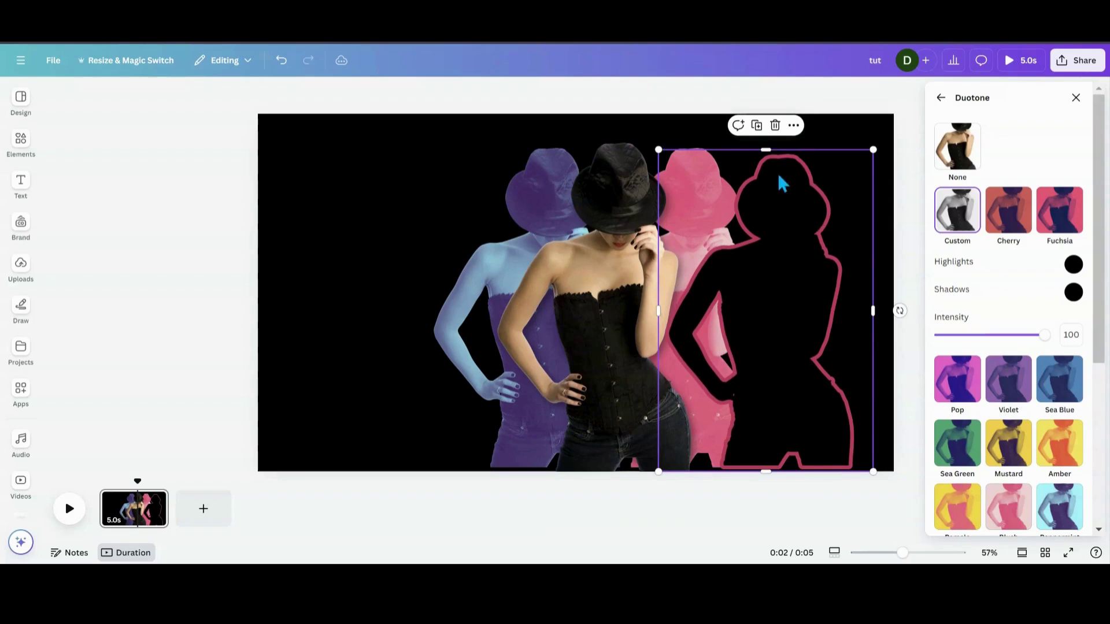
# Duplicate the outlined silhouette and send the silhouette layers behind the duotone copies.
pyautogui.click(757, 126)
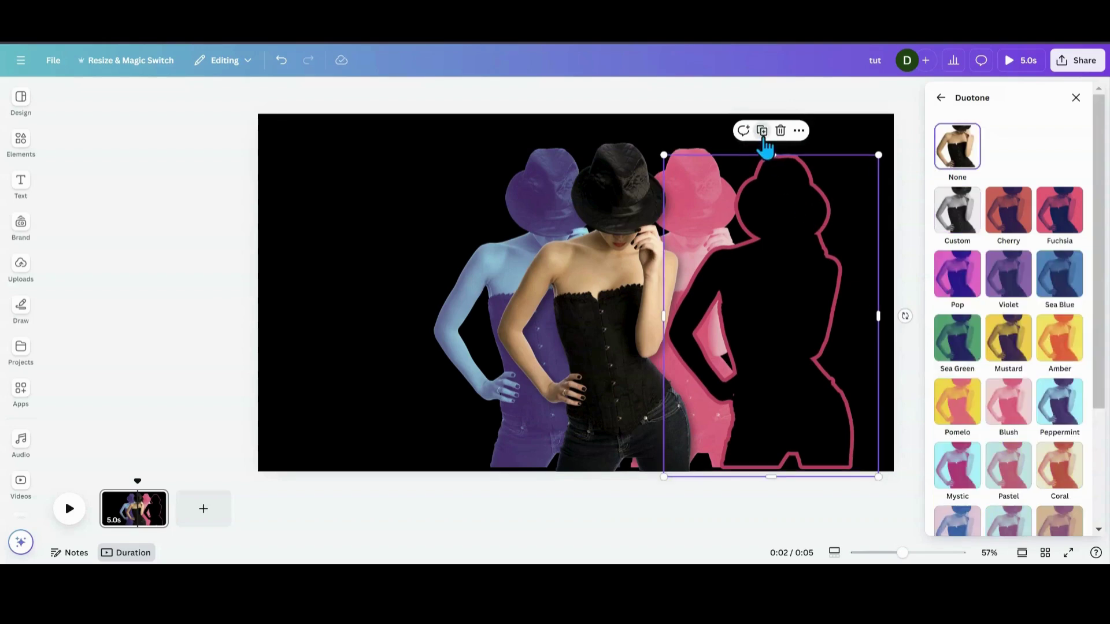
pyautogui.moveTo(777, 240); pyautogui.dragTo(822, 257)
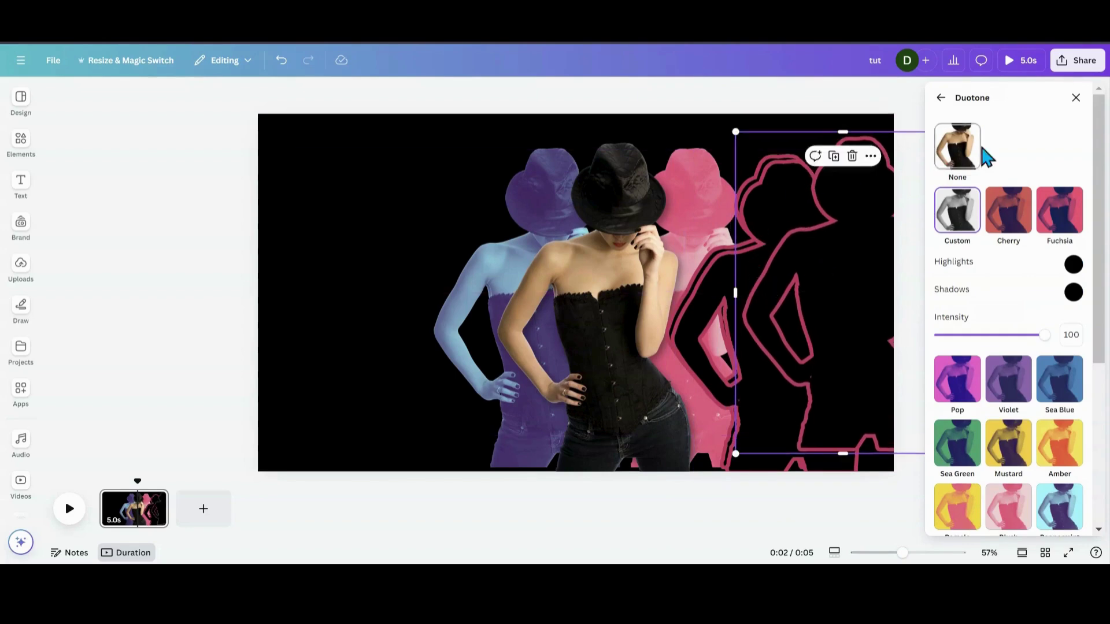
pyautogui.click(1075, 98)
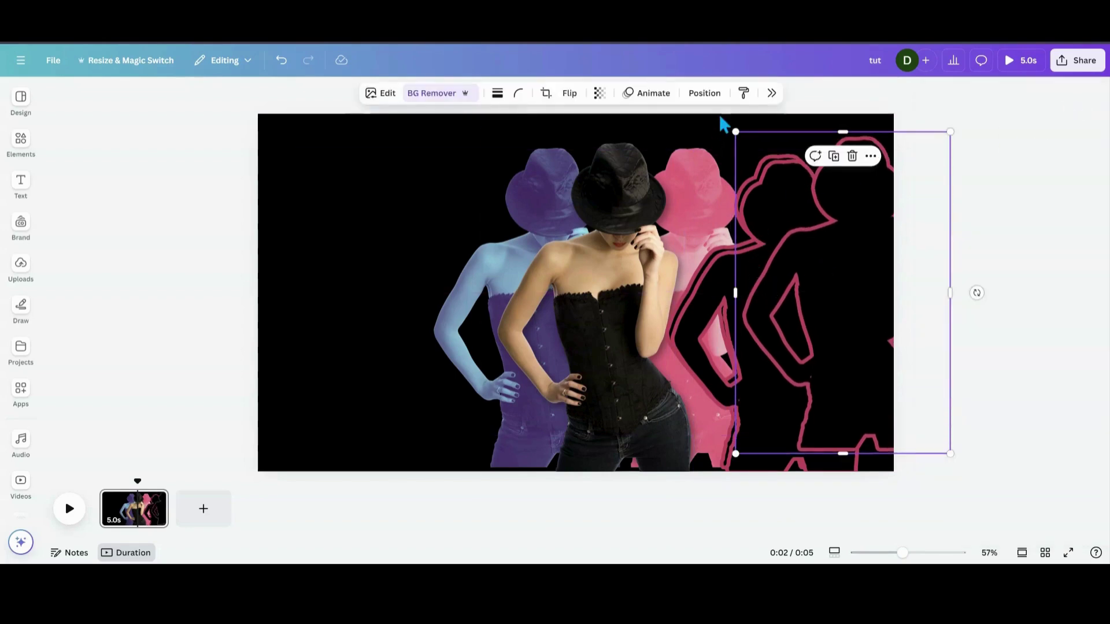
pyautogui.click(708, 94)
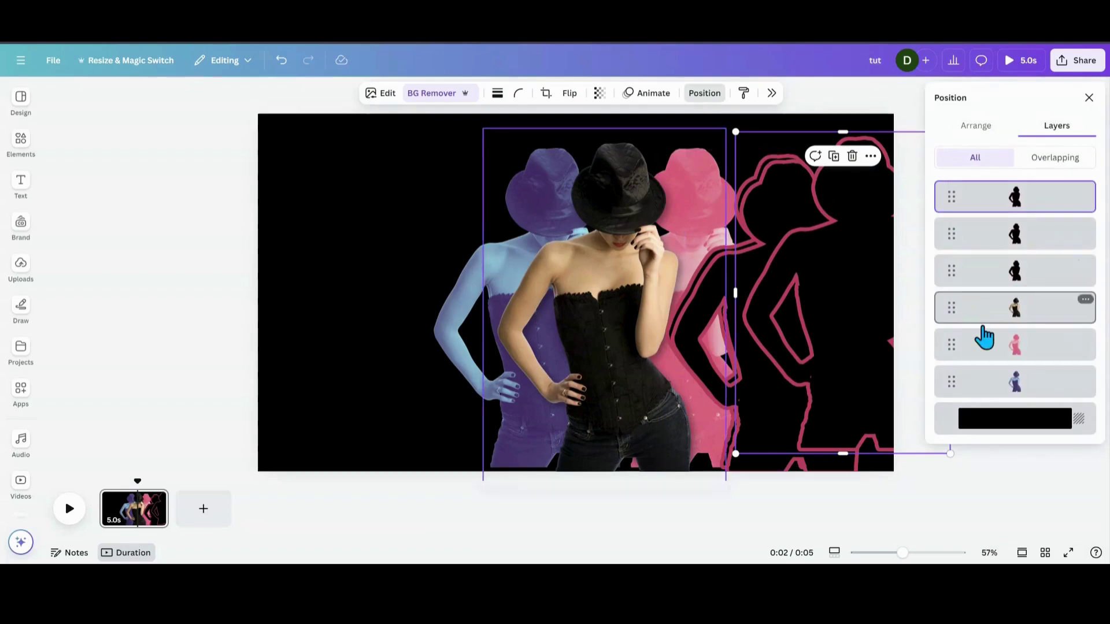
pyautogui.moveTo(988, 270); pyautogui.dragTo(983, 379)
pyautogui.moveTo(993, 236); pyautogui.dragTo(998, 377)
pyautogui.moveTo(1012, 198); pyautogui.dragTo(1001, 397)
# Stagger the three pink-outlined silhouettes across the right side of the page.
pyautogui.moveTo(783, 303); pyautogui.dragTo(739, 294)
pyautogui.click(967, 315)
pyautogui.click(1002, 351)
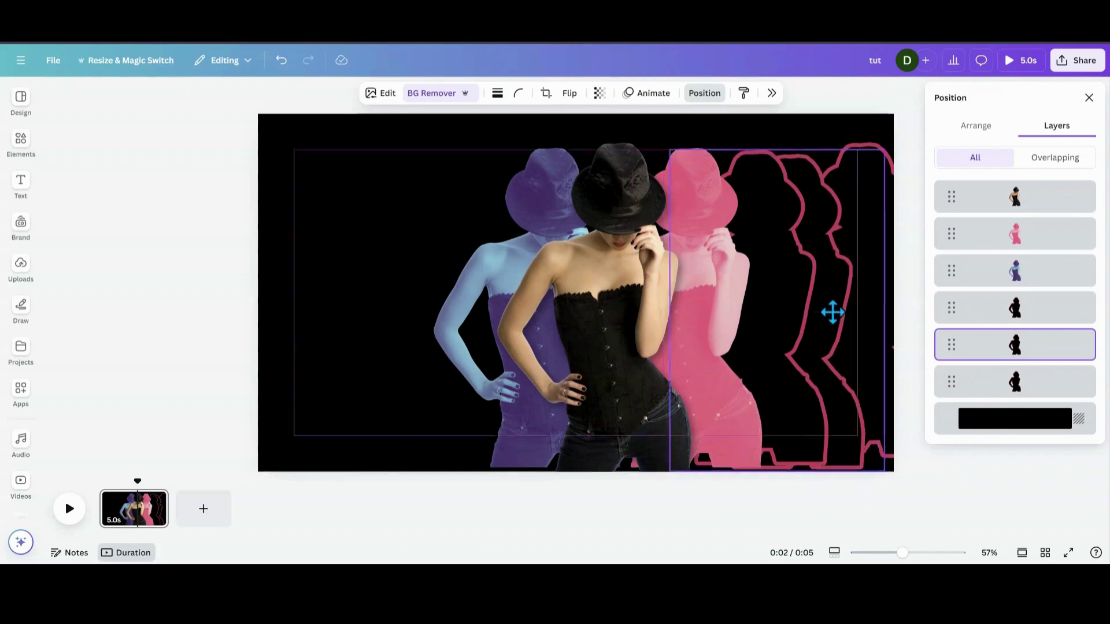
pyautogui.moveTo(833, 312); pyautogui.dragTo(838, 311)
pyautogui.click(1012, 382)
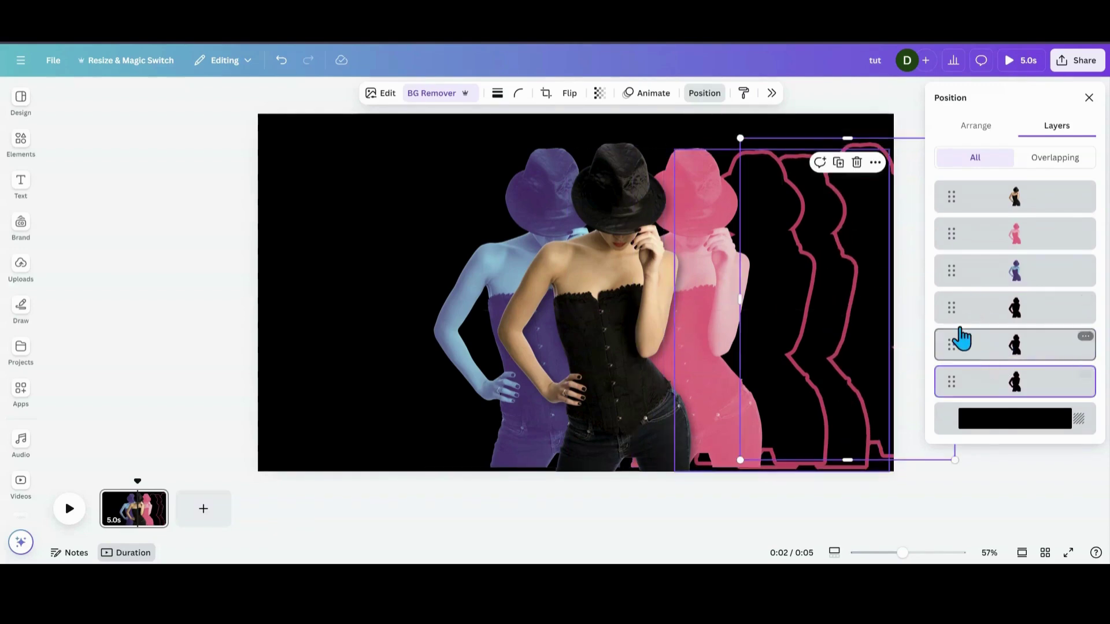
pyautogui.moveTo(873, 214); pyautogui.dragTo(862, 220)
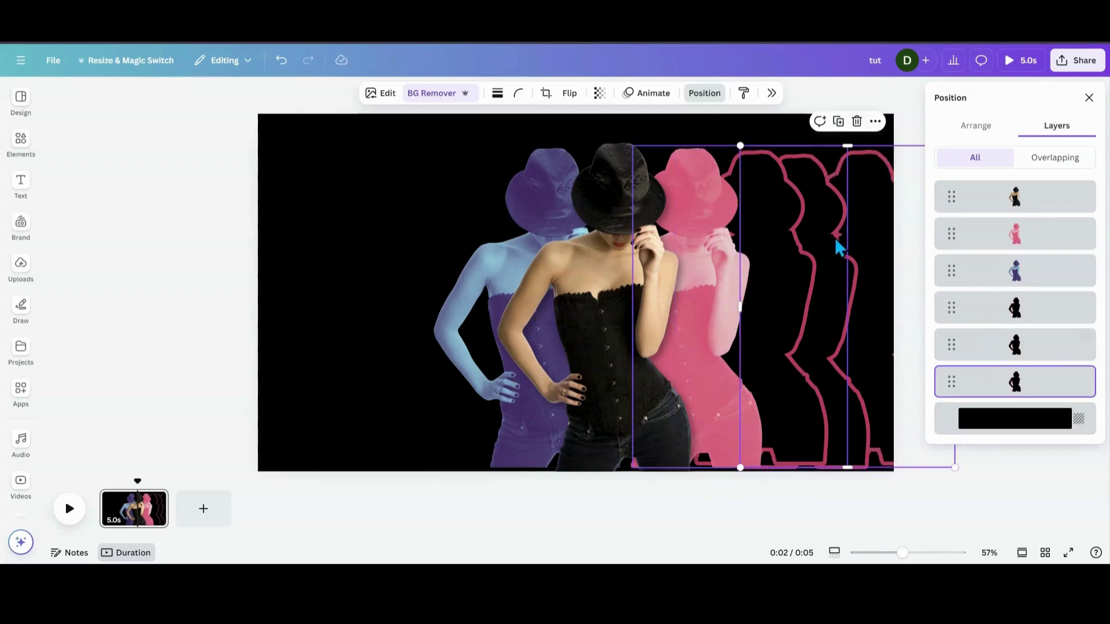
pyautogui.click(1003, 349)
pyautogui.moveTo(830, 315); pyautogui.dragTo(831, 301)
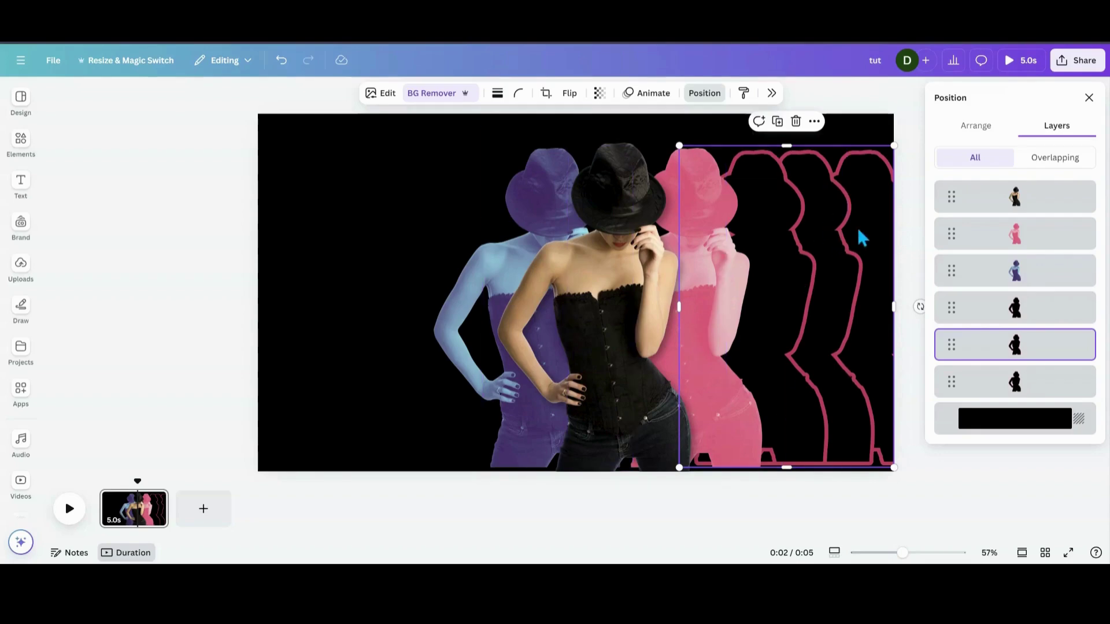
# Duplicate the outline silhouette and move the copy to the woman's left.
pyautogui.click(965, 322)
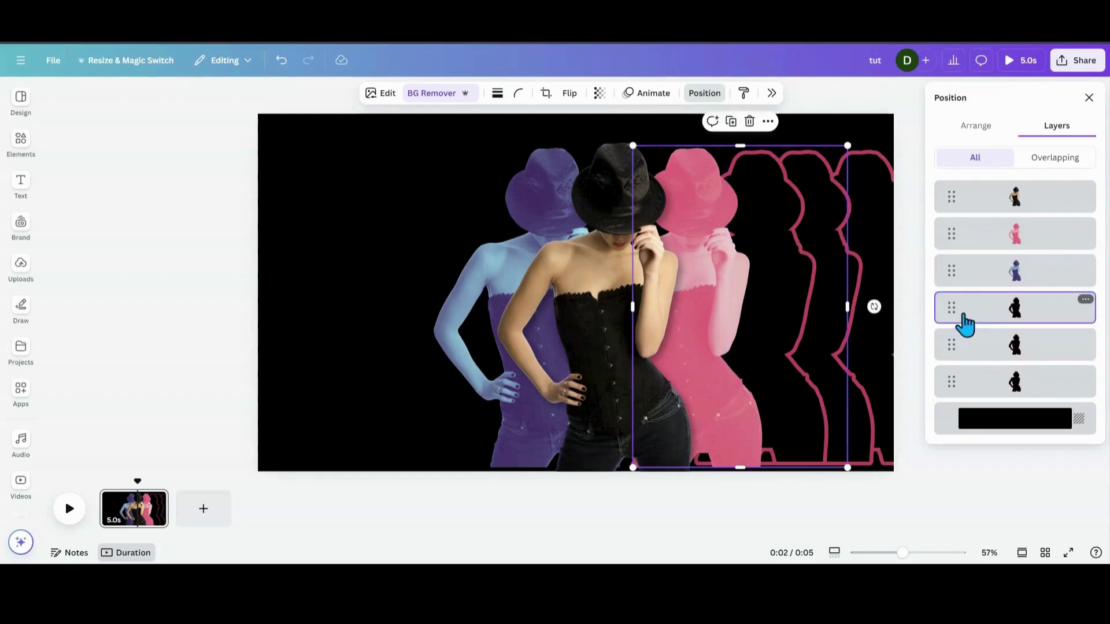
pyautogui.click(730, 121)
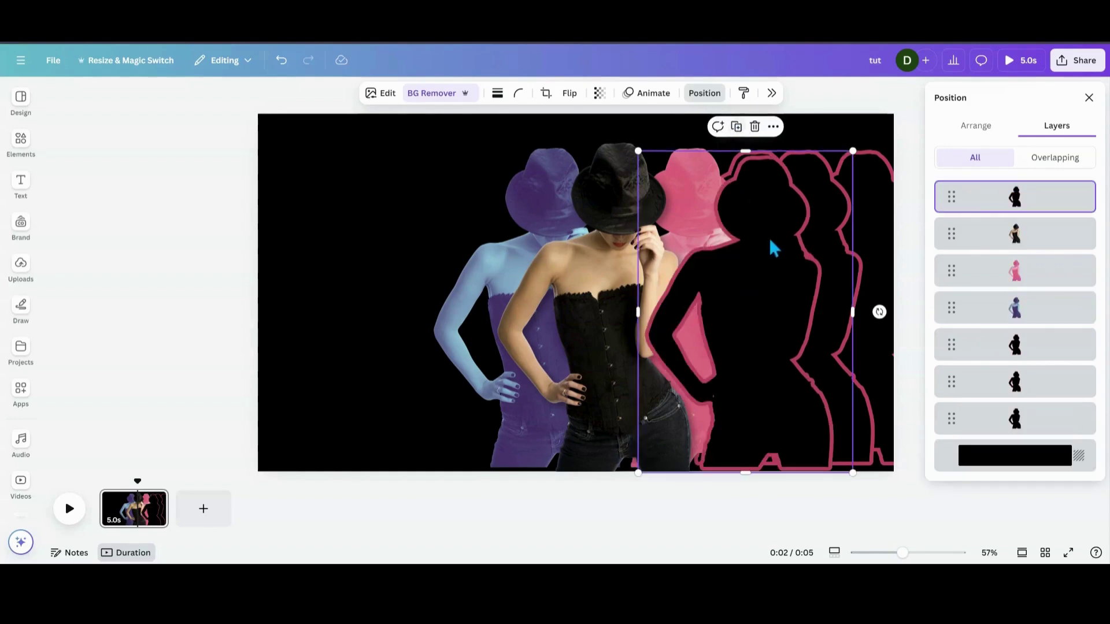
pyautogui.moveTo(774, 247); pyautogui.dragTo(492, 234)
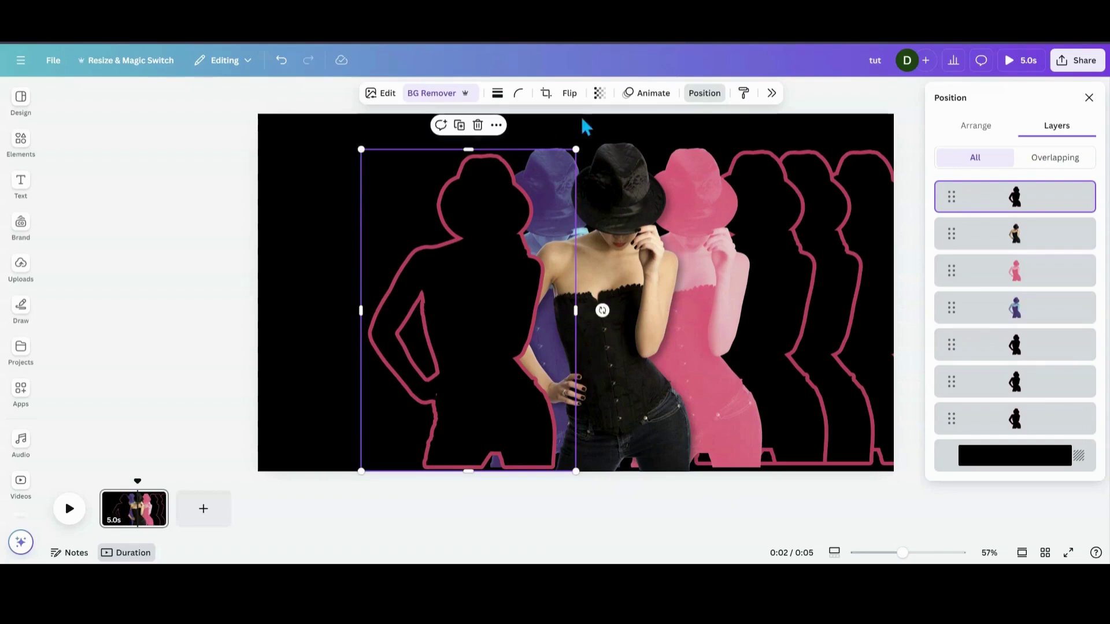
# Recolour the copy's Shadows outline from pink to muted blue #465381.
pyautogui.click(771, 97)
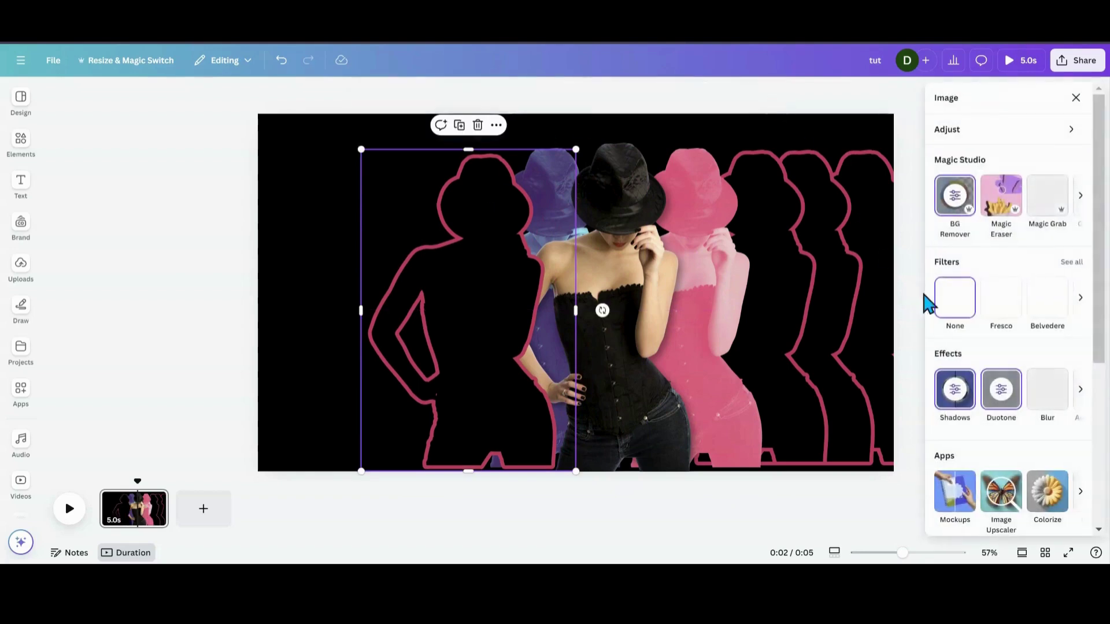
pyautogui.click(954, 399)
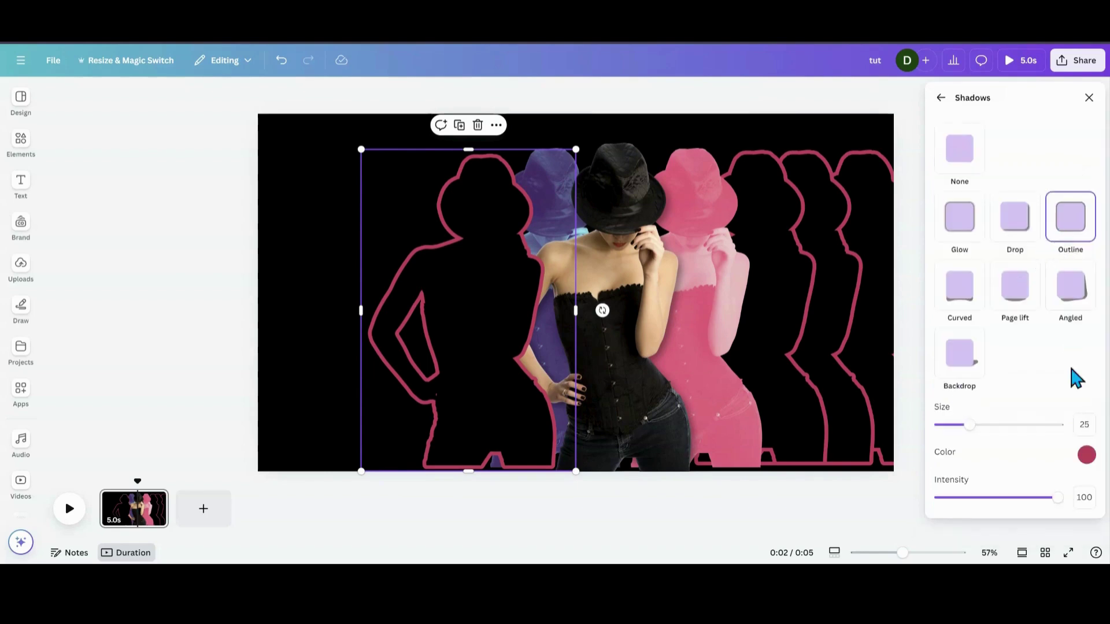
pyautogui.click(1086, 455)
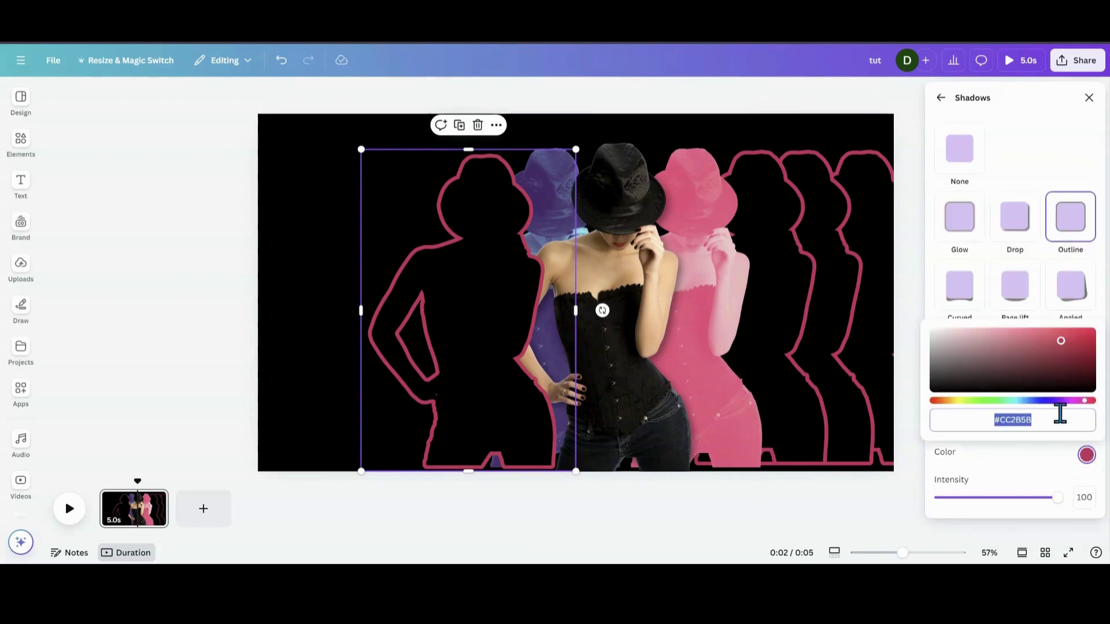
pyautogui.click(1034, 402)
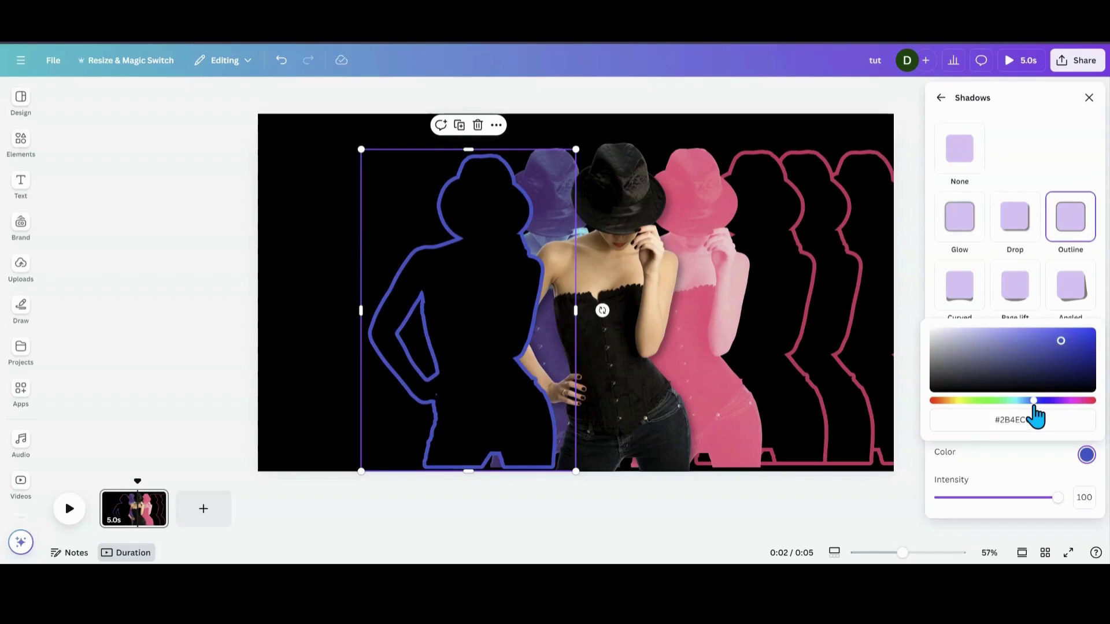
pyautogui.moveTo(1047, 338); pyautogui.dragTo(1002, 359)
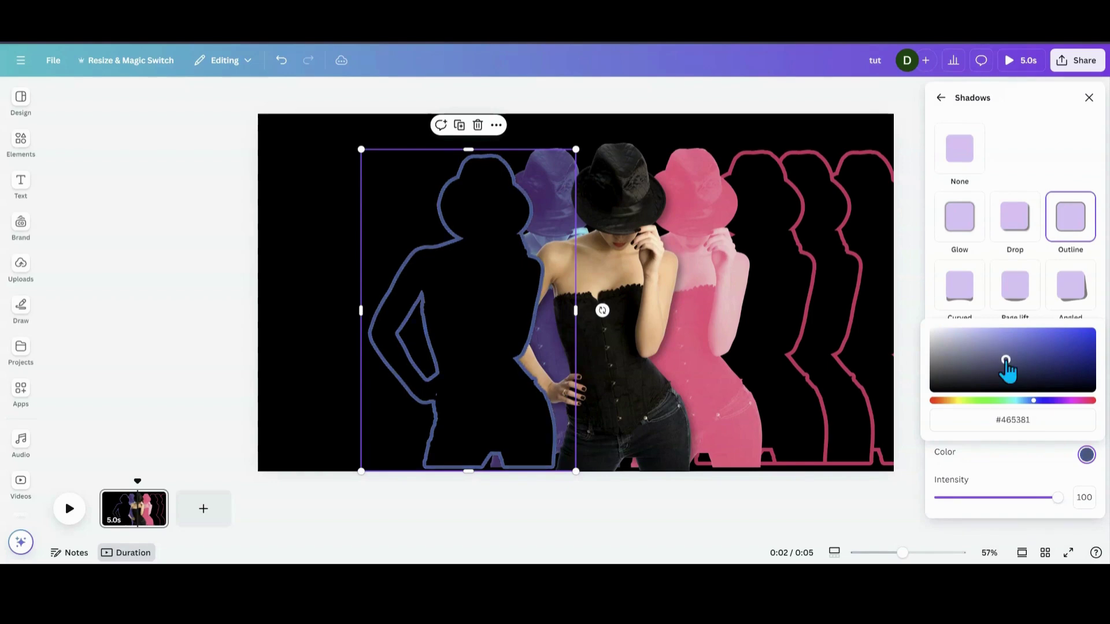
pyautogui.click(1024, 461)
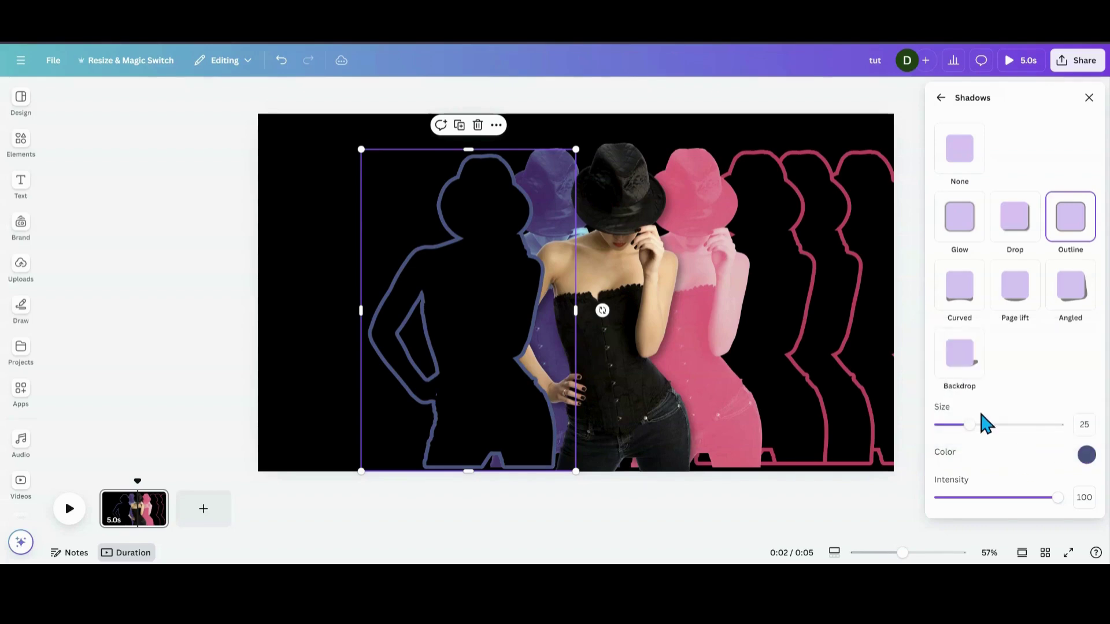
# Make two more copies of the blue-outlined silhouette, staggered toward the page's left edge.
pyautogui.click(459, 132)
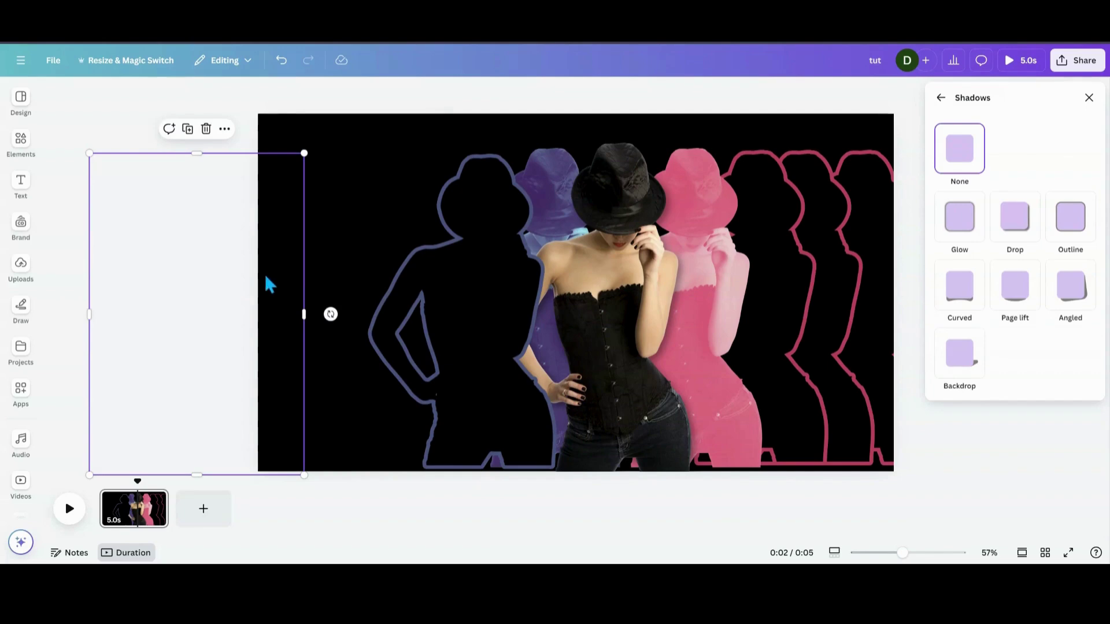
pyautogui.moveTo(265, 272); pyautogui.dragTo(489, 266)
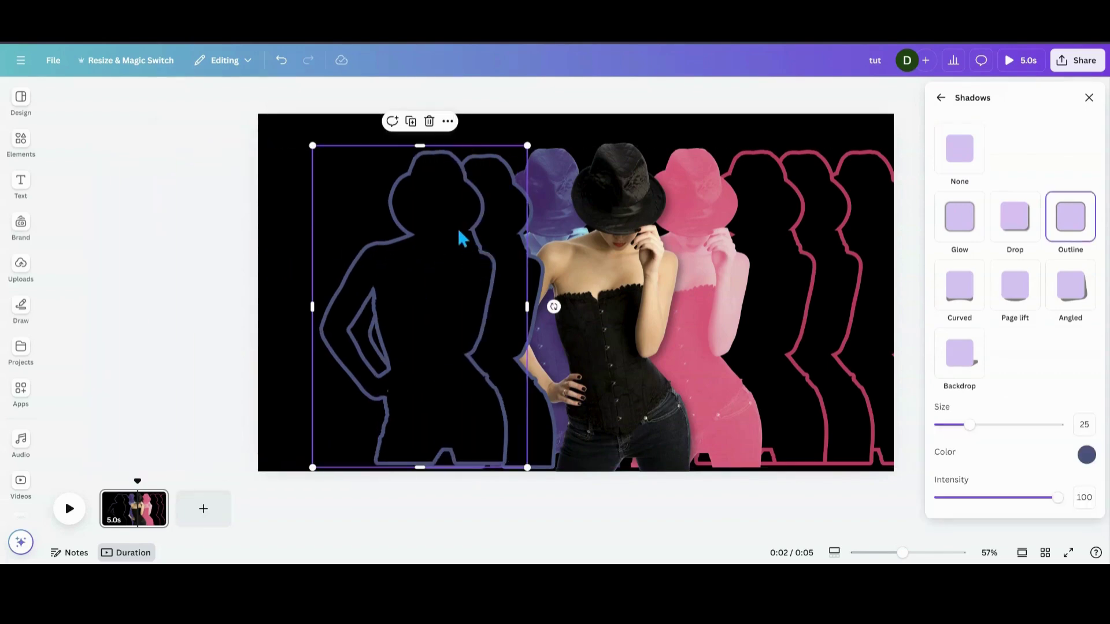
pyautogui.click(411, 121)
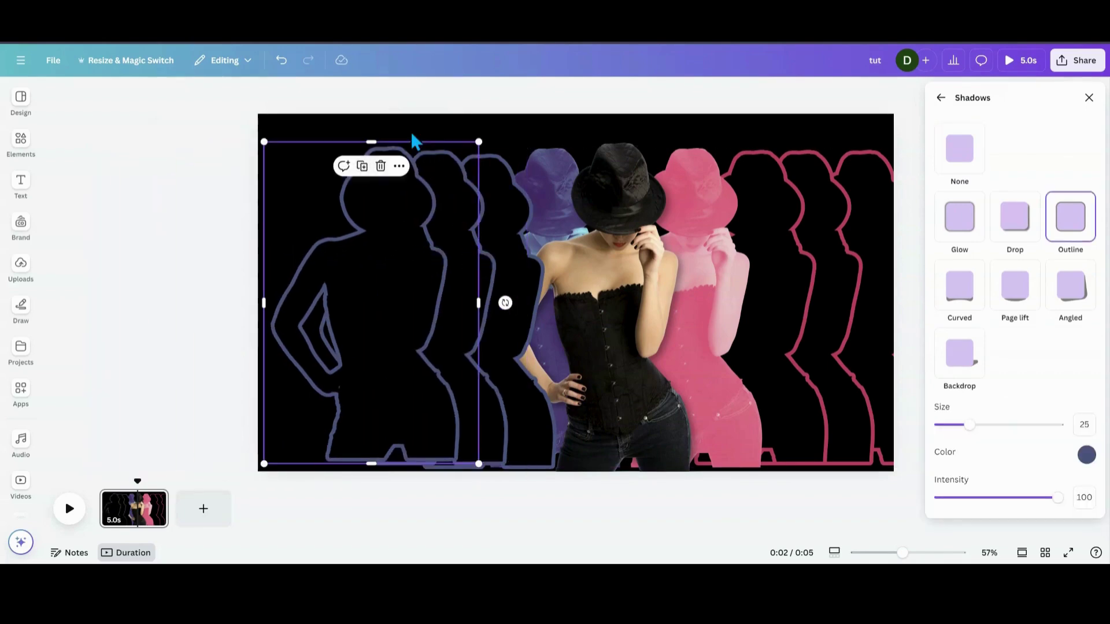
pyautogui.moveTo(357, 298); pyautogui.dragTo(351, 293)
# In Layers, push the outline silhouettes behind the violet duotone copy, just above the background.
pyautogui.click(1087, 98)
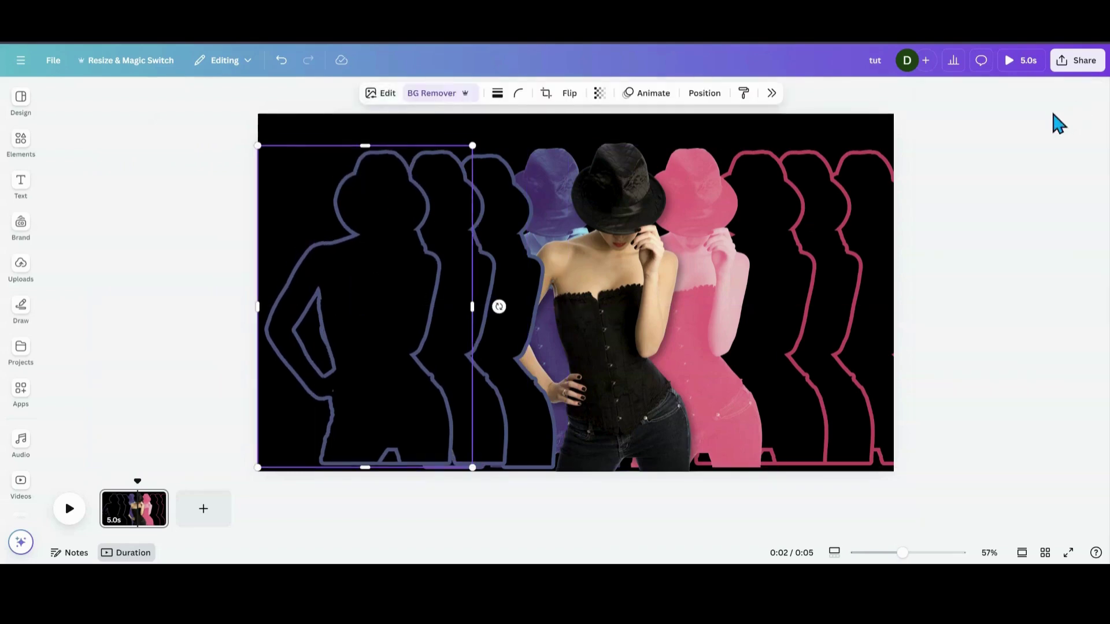
pyautogui.click(696, 102)
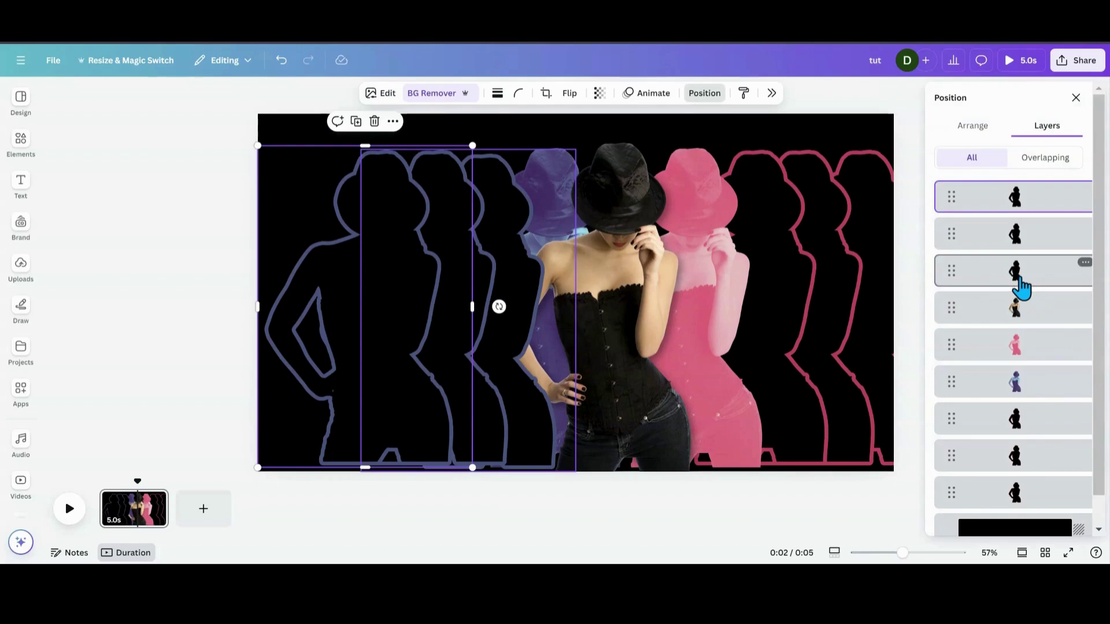
pyautogui.moveTo(1021, 285); pyautogui.dragTo(1004, 495)
pyautogui.moveTo(1011, 205); pyautogui.dragTo(1016, 434)
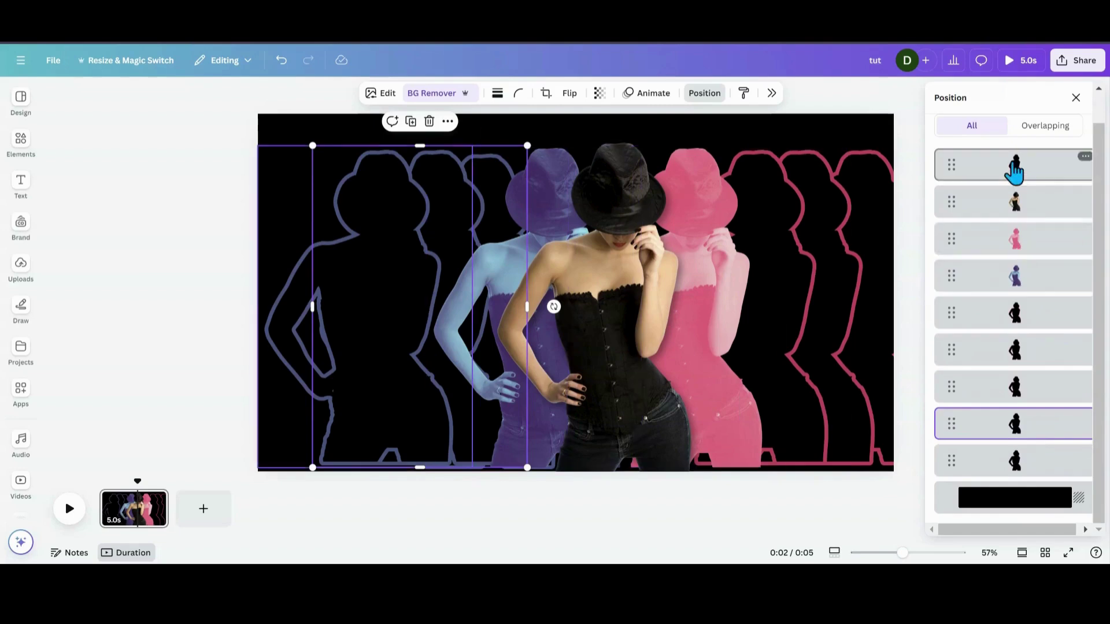
pyautogui.moveTo(1016, 170); pyautogui.dragTo(1029, 414)
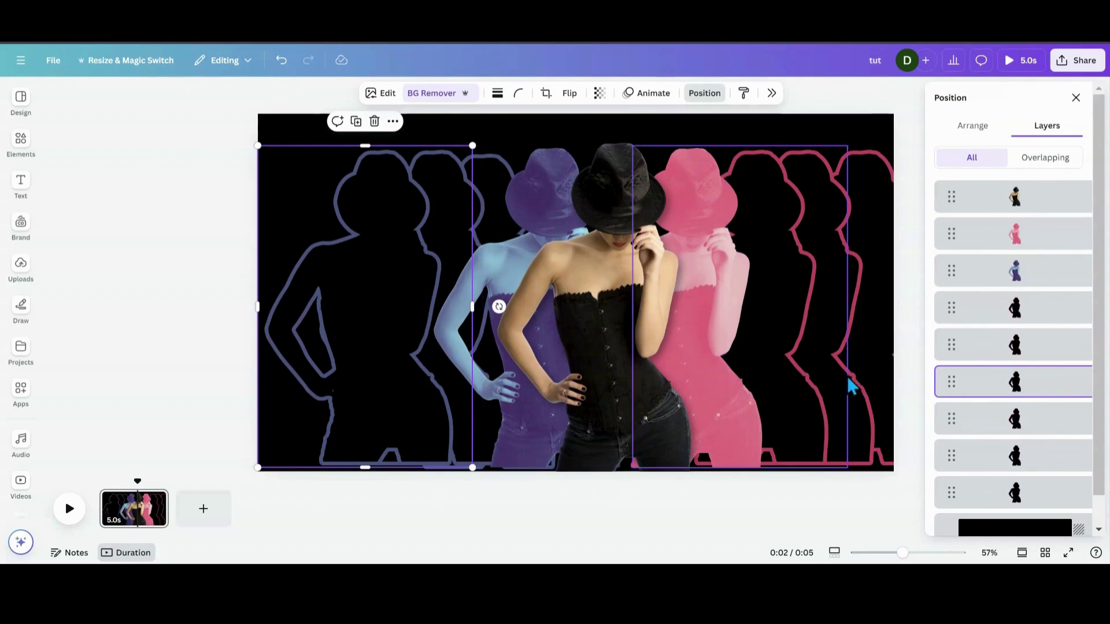
pyautogui.moveTo(996, 431); pyautogui.dragTo(1008, 515)
pyautogui.moveTo(1000, 399); pyautogui.dragTo(1008, 487)
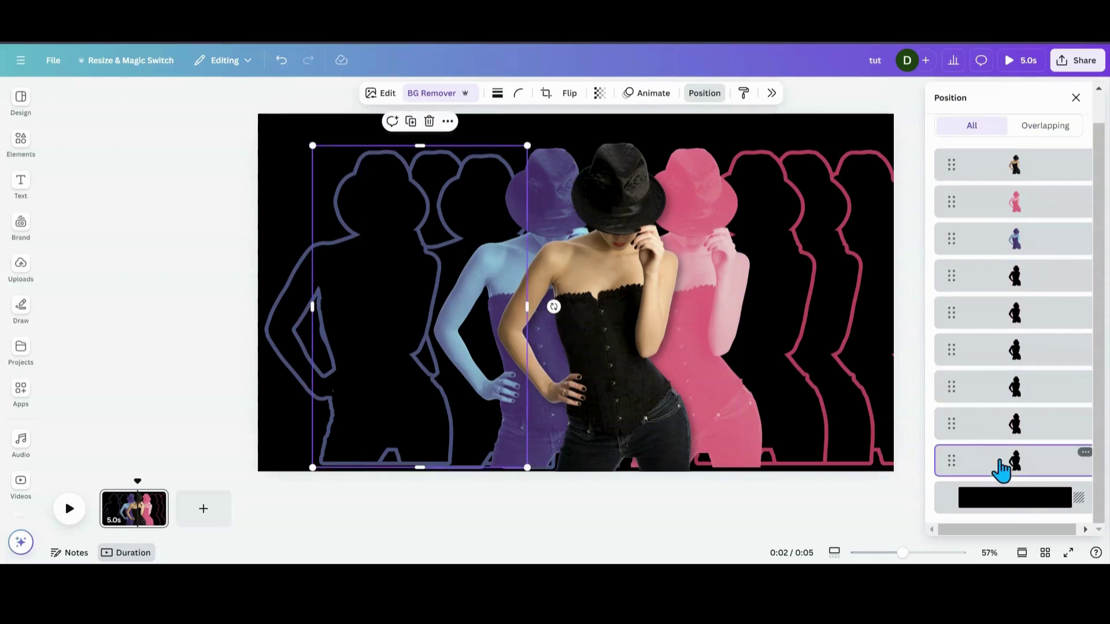
pyautogui.click(995, 399)
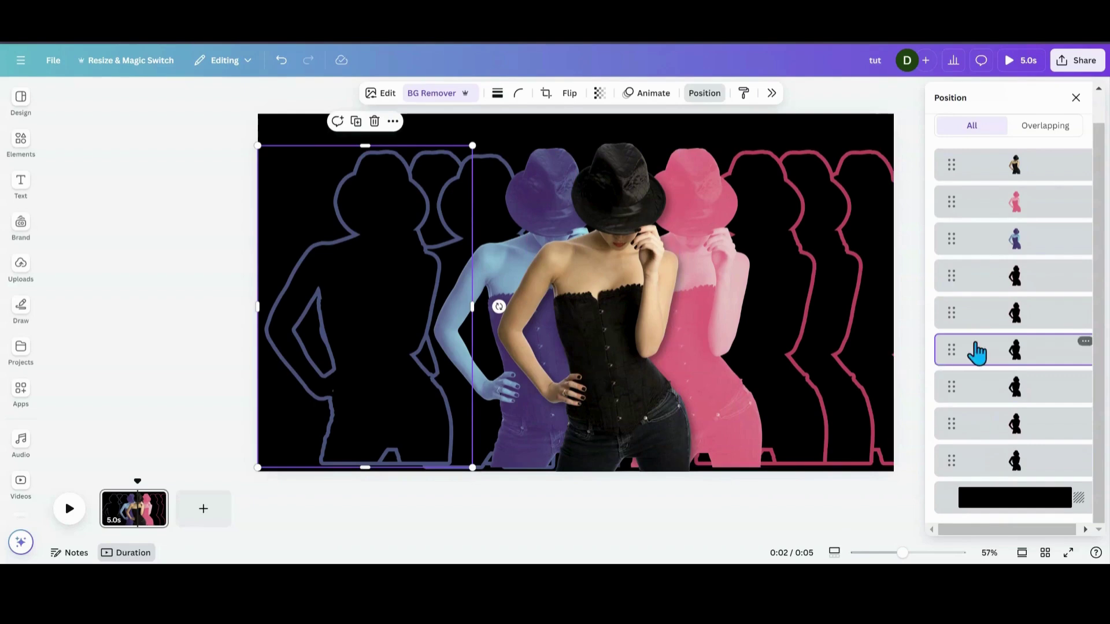
pyautogui.moveTo(979, 351); pyautogui.dragTo(993, 475)
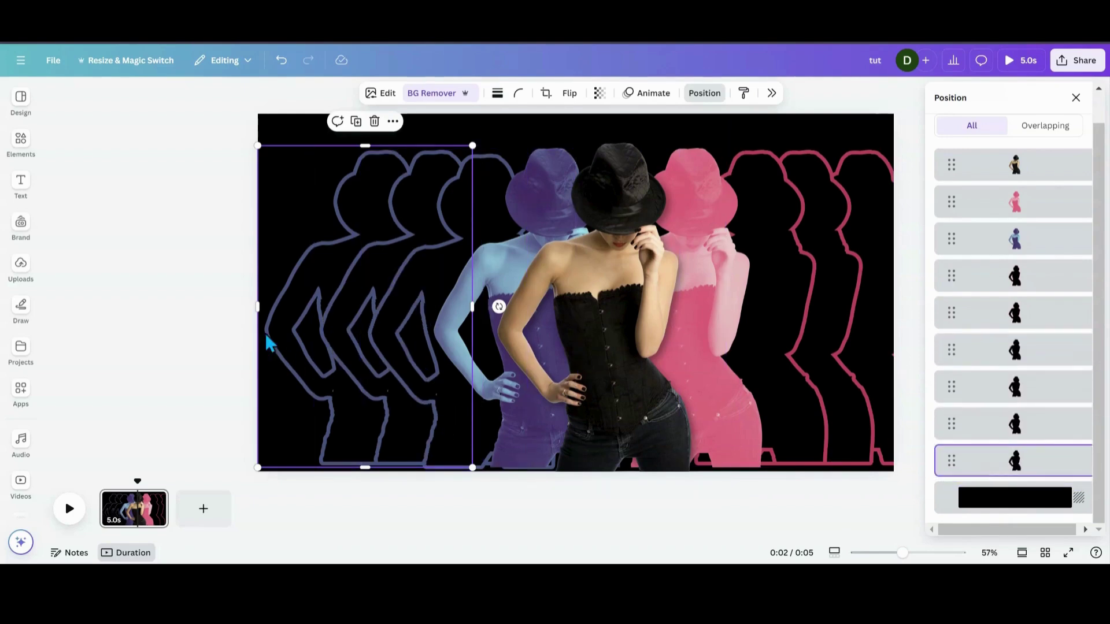
# Even the spacing of the three blue silhouettes and shift them right together.
pyautogui.moveTo(291, 227); pyautogui.dragTo(288, 218)
pyautogui.moveTo(172, 247); pyautogui.dragTo(420, 202)
pyautogui.moveTo(308, 254); pyautogui.dragTo(318, 249)
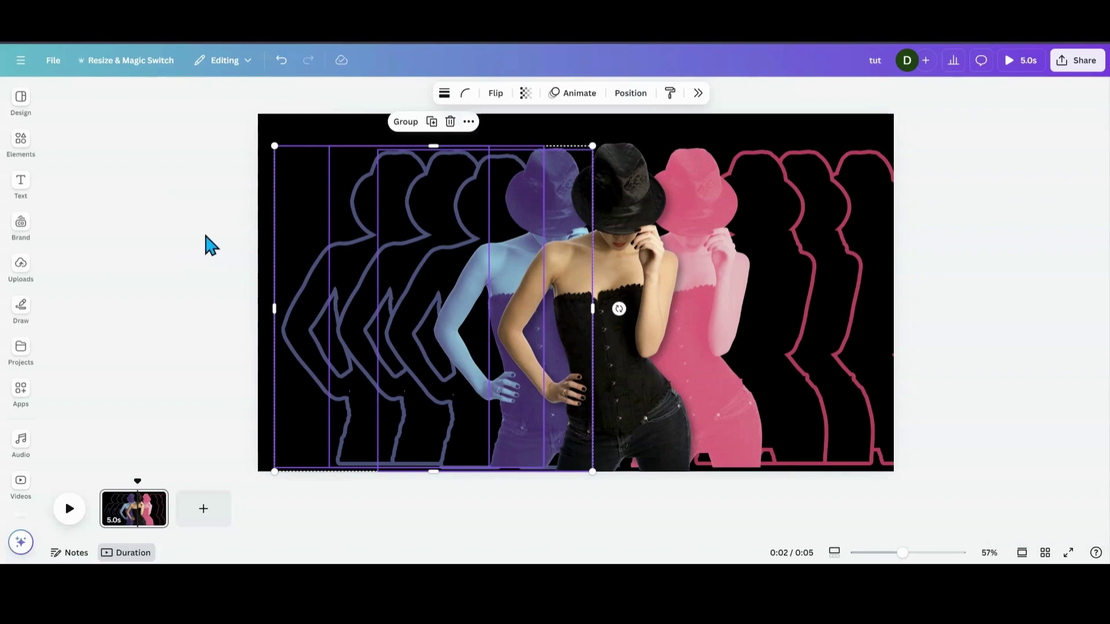
# Respace the blue outline silhouette echoes slightly.
pyautogui.click(216, 246)
pyautogui.moveTo(426, 210); pyautogui.dragTo(426, 203)
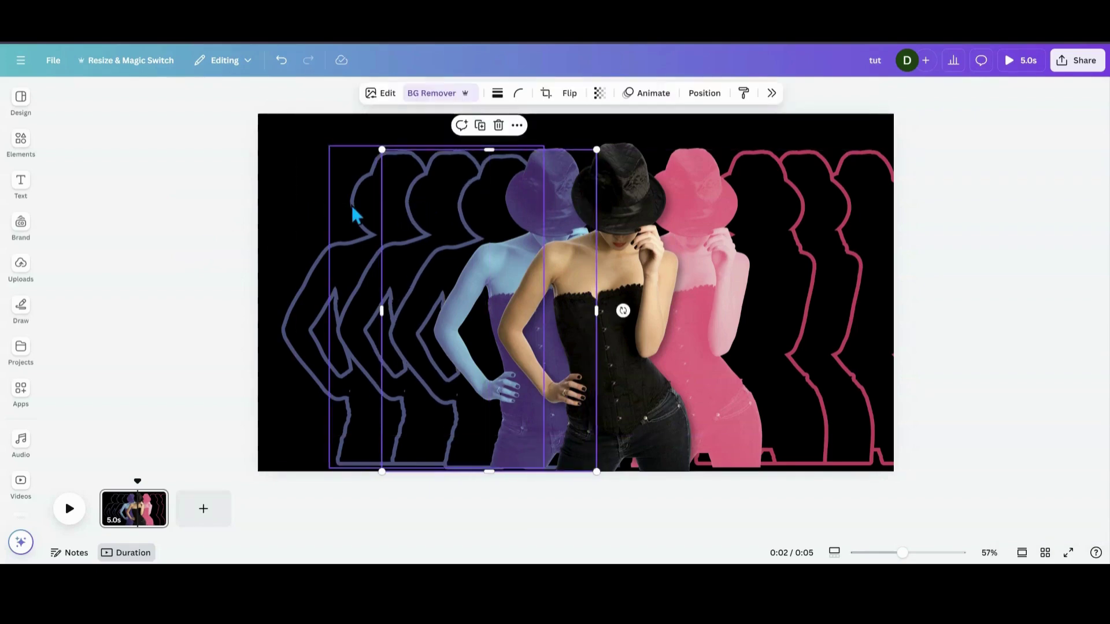
pyautogui.moveTo(355, 216); pyautogui.dragTo(351, 209)
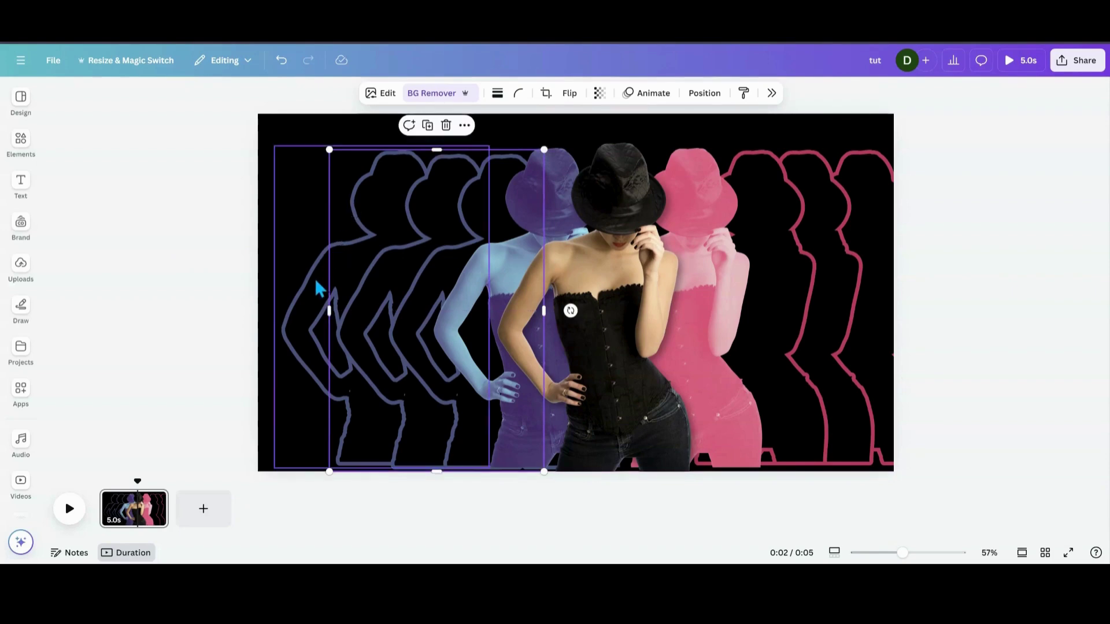
pyautogui.moveTo(316, 286); pyautogui.dragTo(314, 282)
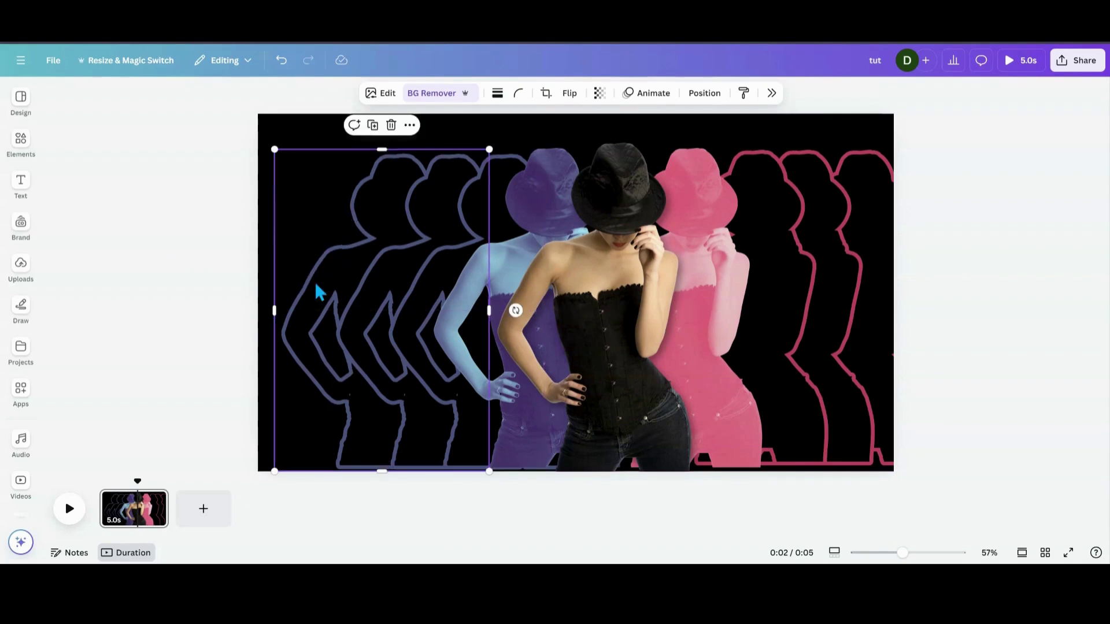
pyautogui.click(174, 248)
# Shrink all the figures slightly as a group and move them lower on the page.
pyautogui.moveTo(191, 188); pyautogui.dragTo(987, 388)
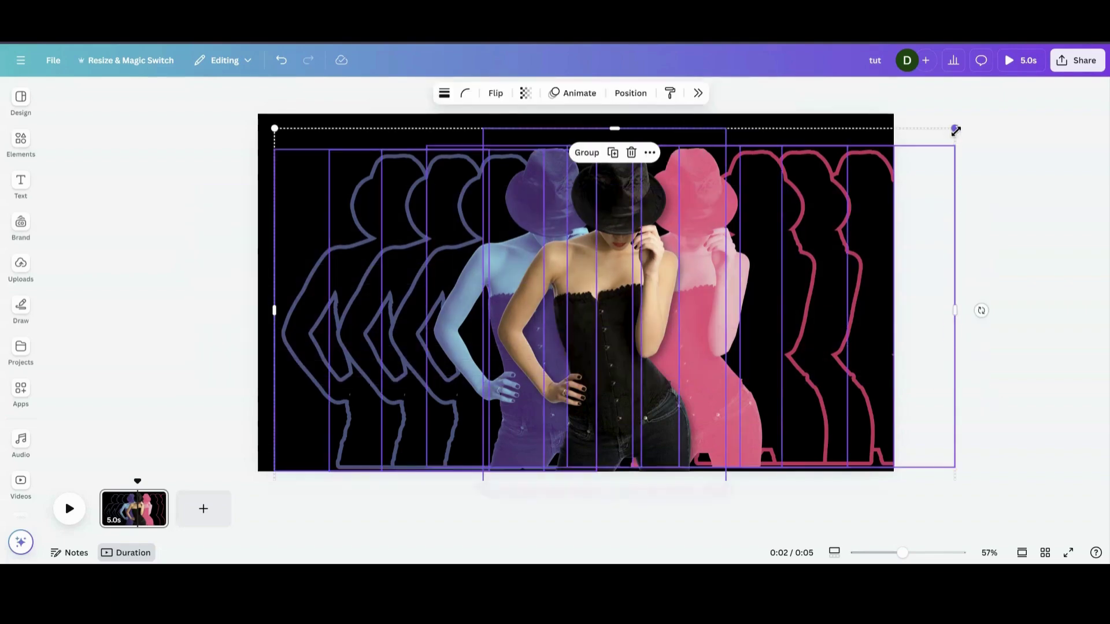
pyautogui.moveTo(955, 129); pyautogui.dragTo(903, 156)
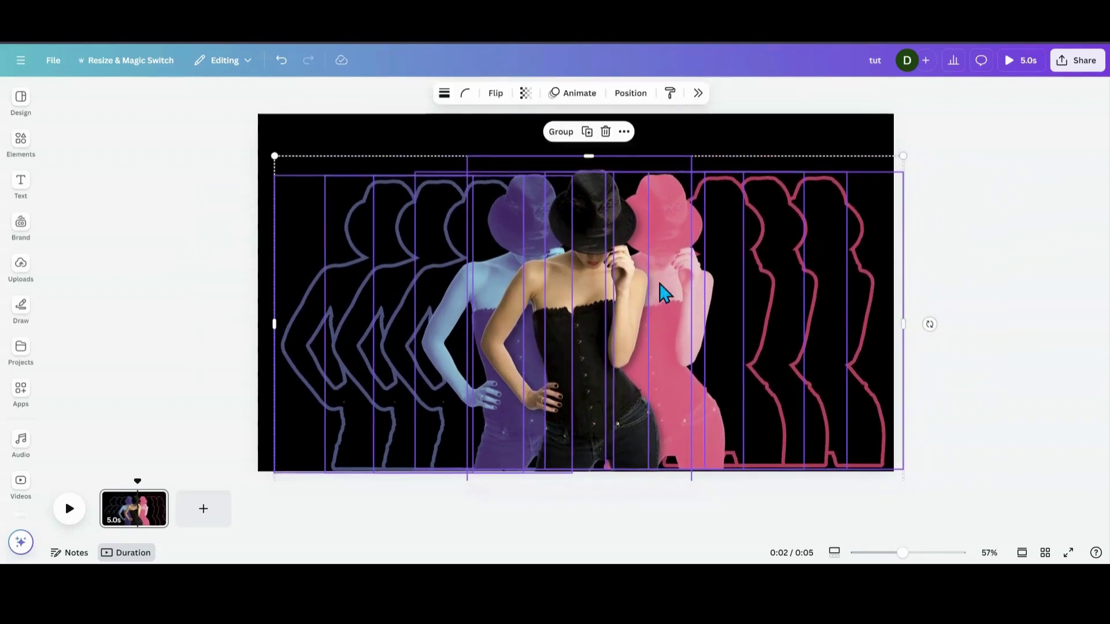
pyautogui.moveTo(665, 292)
pyautogui.mouseDown()
pyautogui.moveTo(652, 248)
pyautogui.moveTo(645, 292)
pyautogui.mouseUp()
pyautogui.click(212, 260)
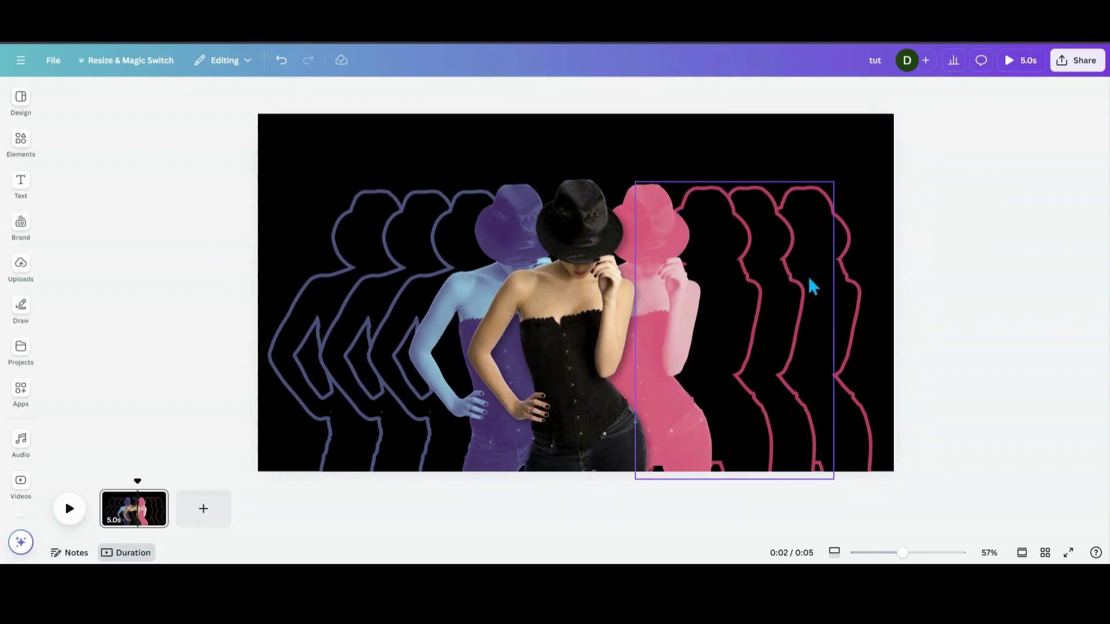
pyautogui.click(302, 306)
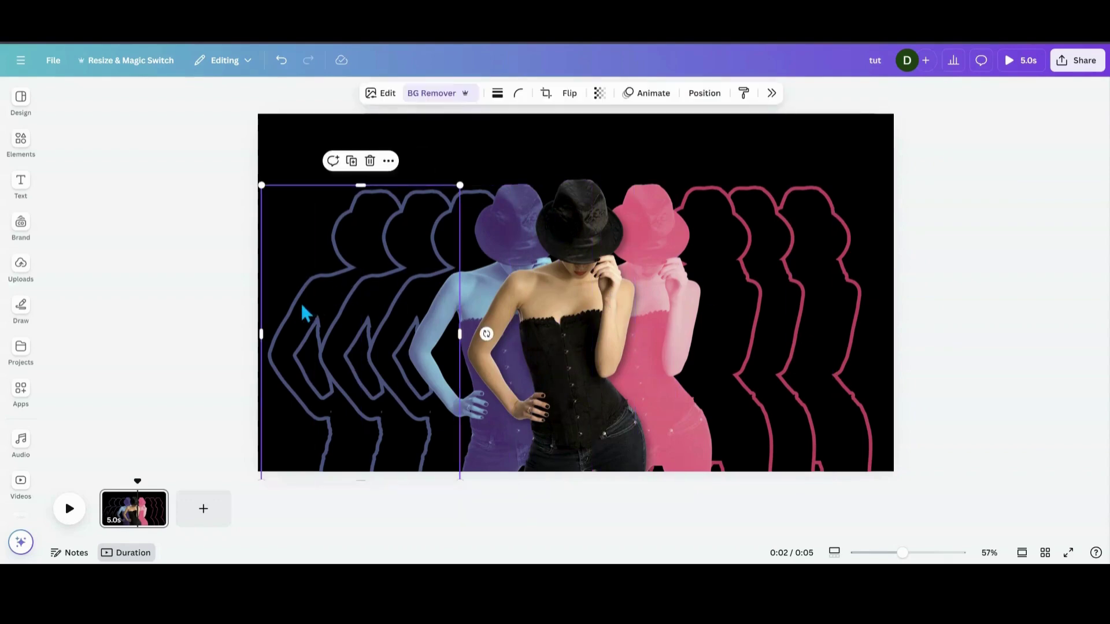
# Duplicate the leftmost outline silhouette onto a new page 2 and centre it.
pyautogui.click(351, 162)
pyautogui.moveTo(339, 268); pyautogui.dragTo(336, 222)
pyautogui.moveTo(342, 259); pyautogui.dragTo(220, 532)
pyautogui.moveTo(354, 280); pyautogui.dragTo(549, 277)
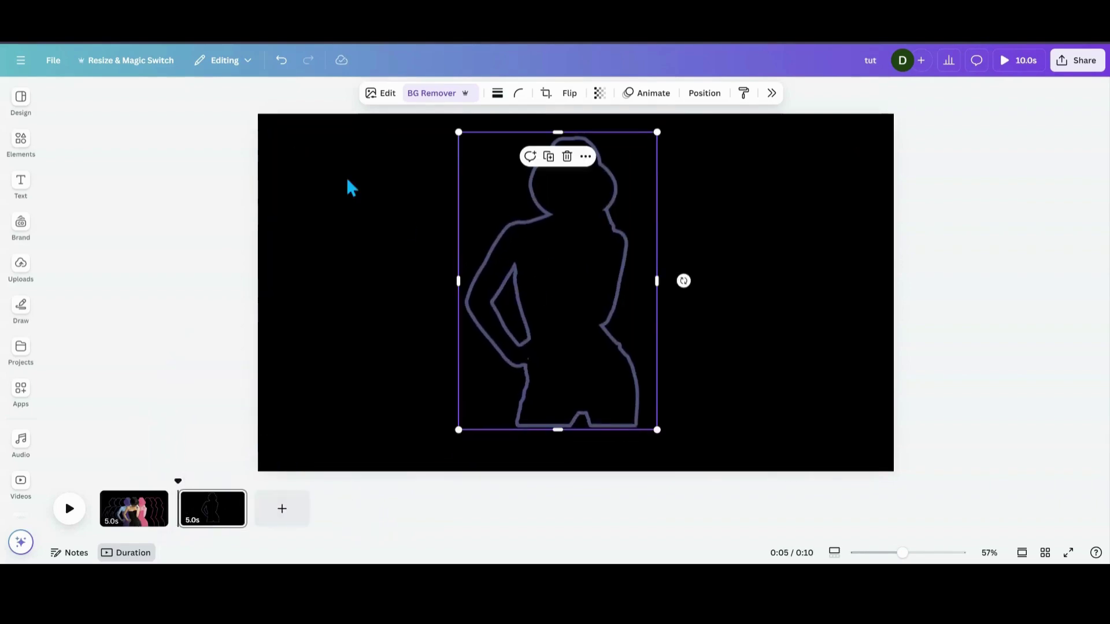
# Download only page 2 as a PNG.
pyautogui.click(53, 63)
pyautogui.click(78, 297)
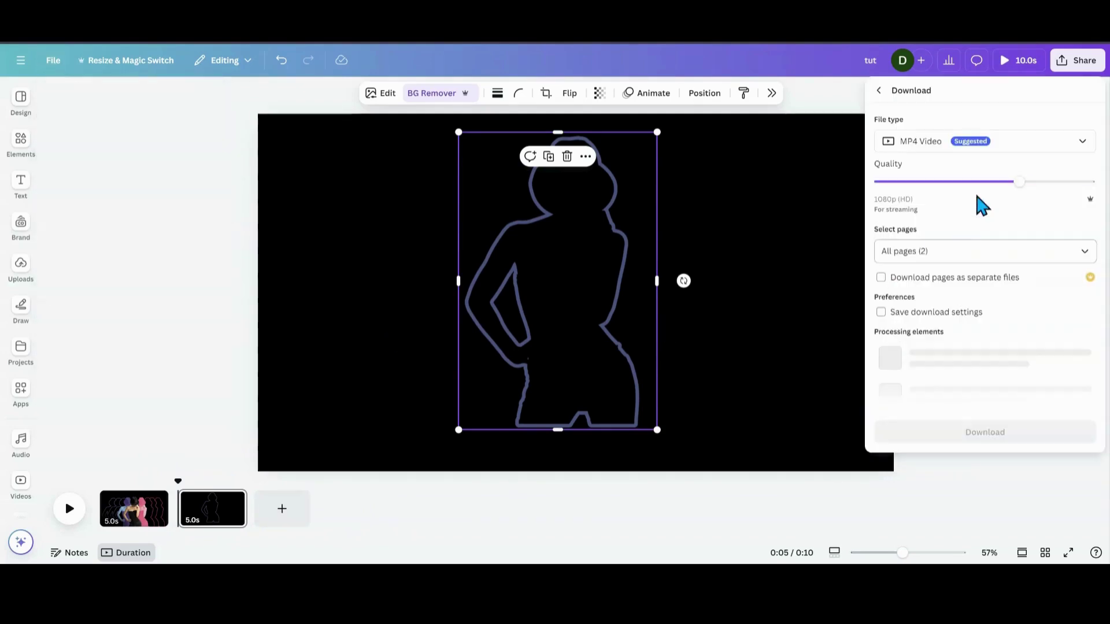
pyautogui.click(1080, 146)
pyautogui.click(913, 215)
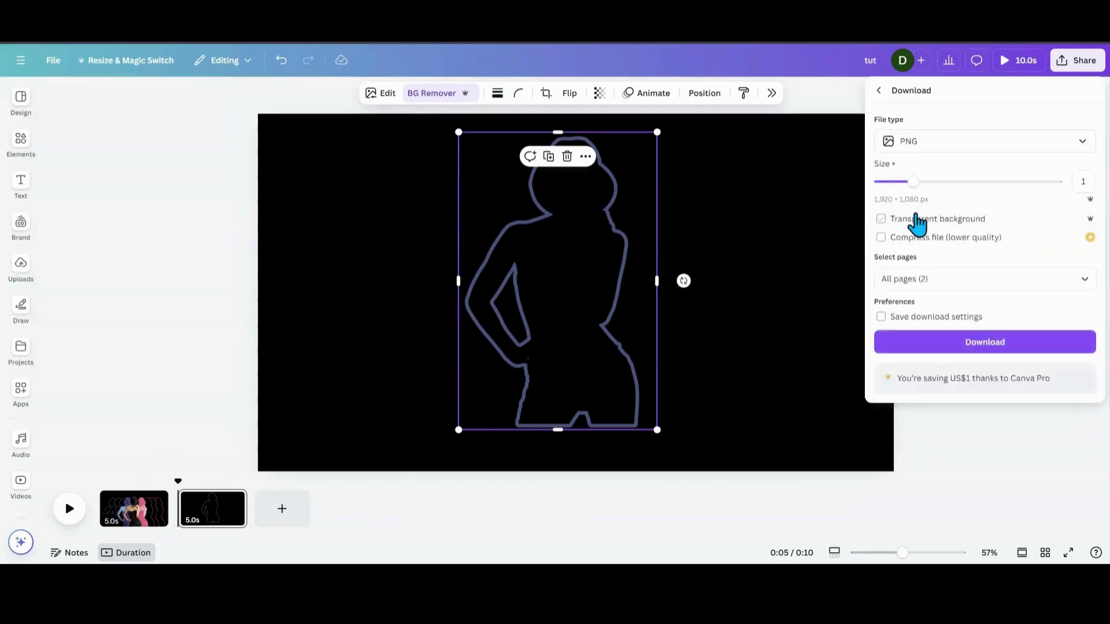
pyautogui.click(1092, 292)
pyautogui.click(1085, 313)
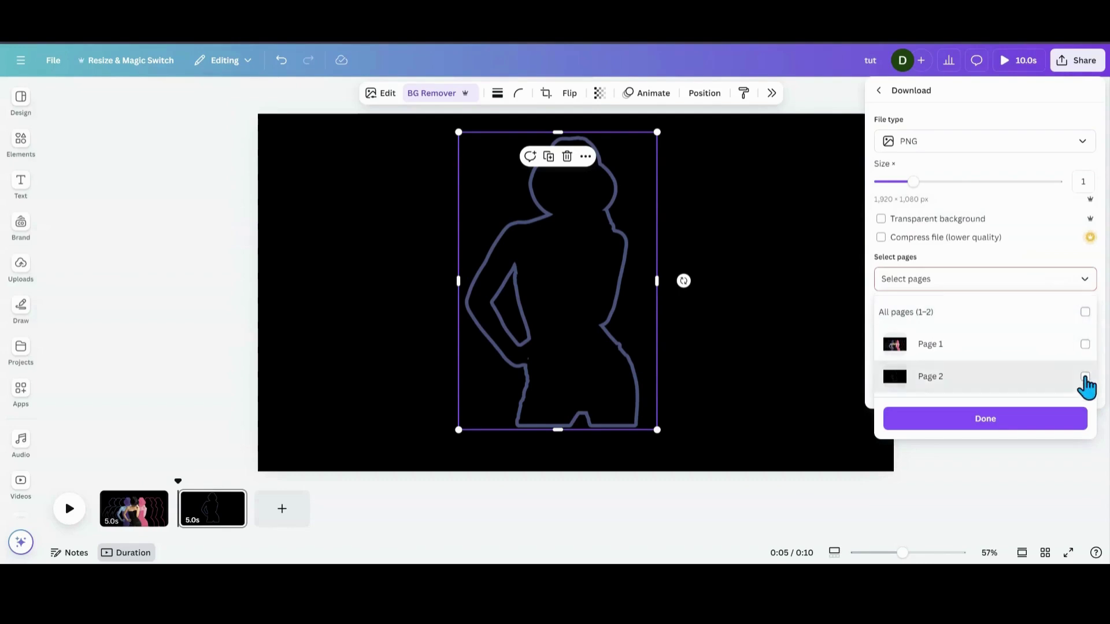
pyautogui.click(1085, 377)
pyautogui.click(1043, 421)
pyautogui.click(996, 344)
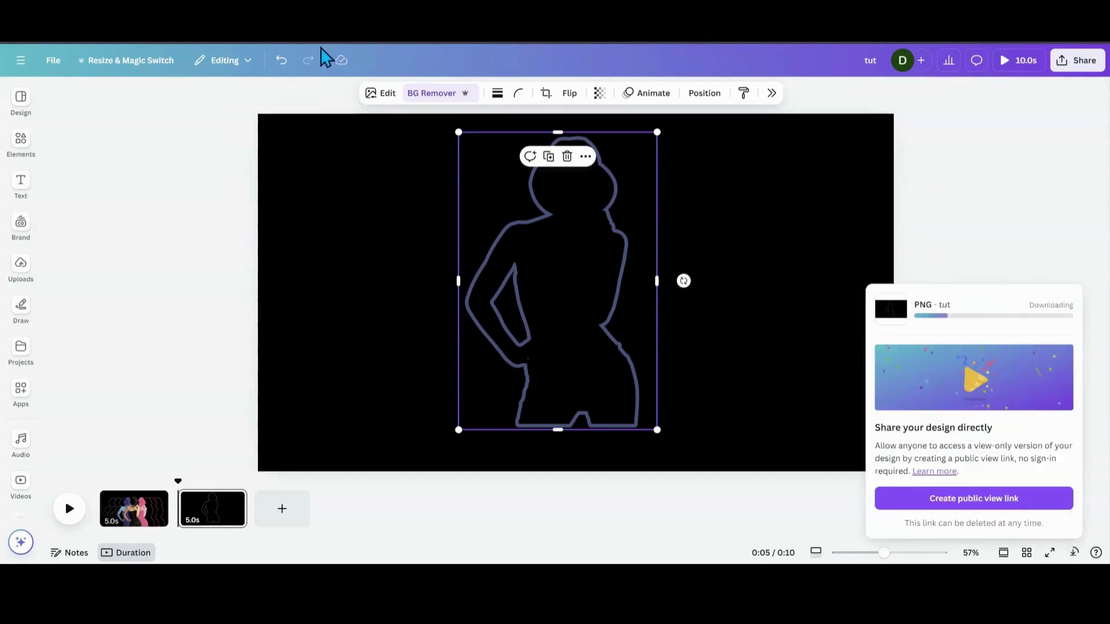
# Load the downloaded page-2 PNG into remove.bg in a new tab to strip its black background.
pyautogui.hotkey('ctrl', 't')
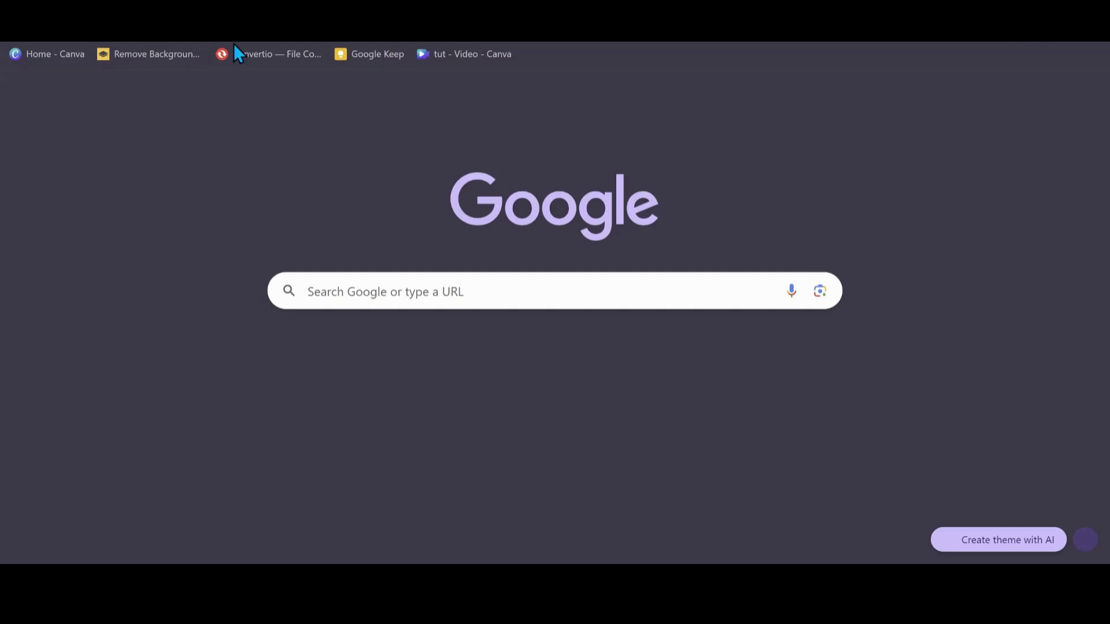
pyautogui.click(166, 58)
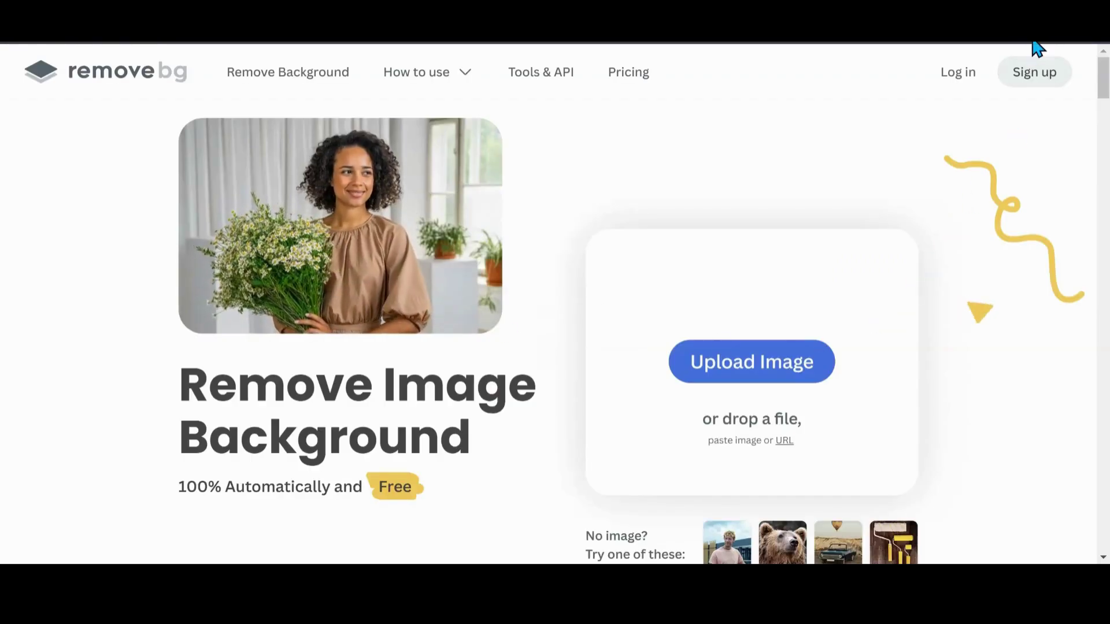
pyautogui.moveTo(966, 37); pyautogui.dragTo(694, 335)
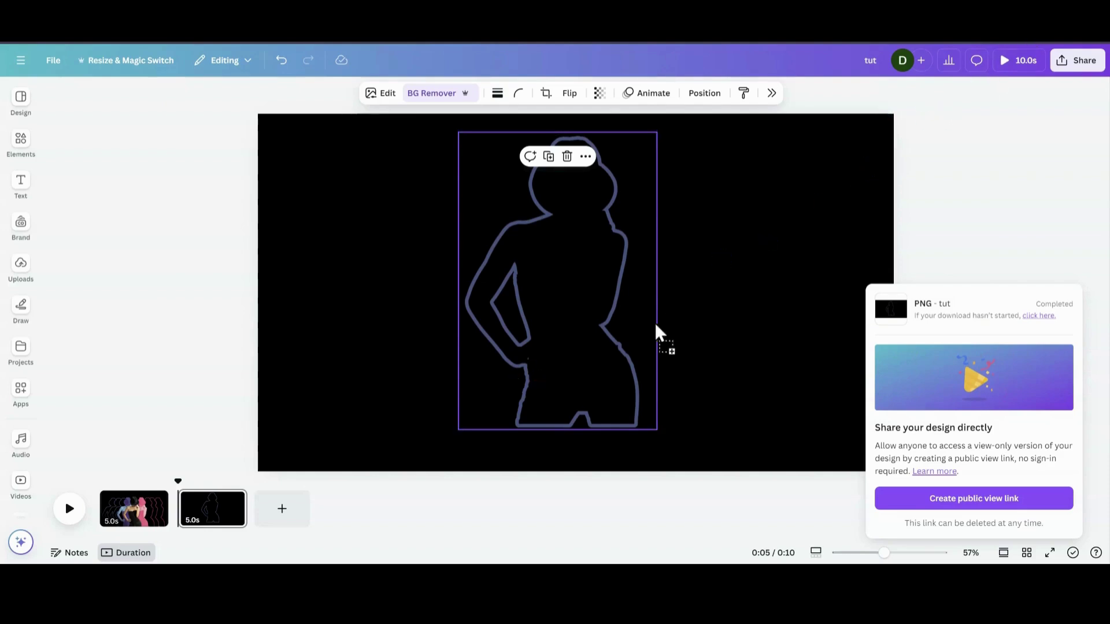
# Paste the background-free outline, crop and enlarge it on the left, moving the black silhouette right.
pyautogui.hotkey('ctrl', 'v')
pyautogui.moveTo(647, 330); pyautogui.dragTo(492, 359)
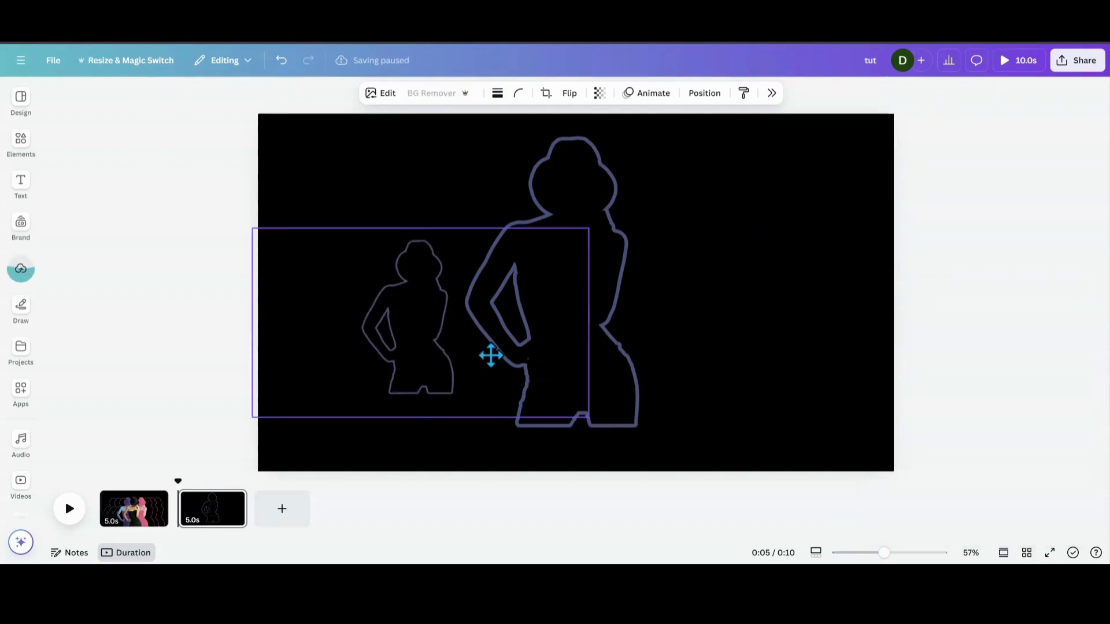
pyautogui.moveTo(549, 332); pyautogui.dragTo(481, 334)
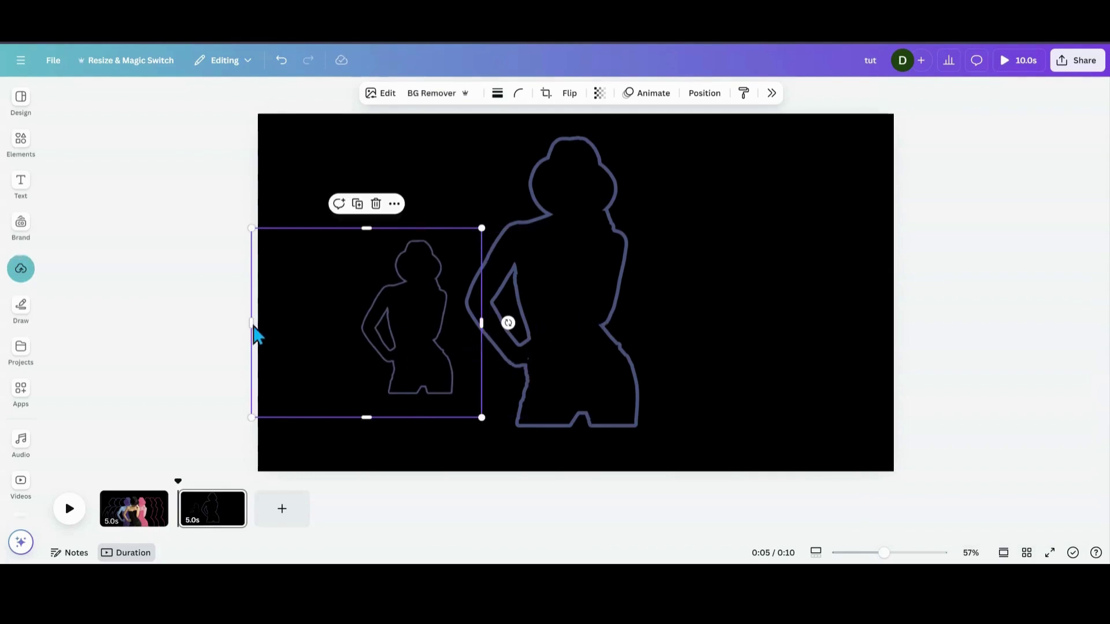
pyautogui.moveTo(248, 322); pyautogui.dragTo(322, 327)
pyautogui.moveTo(574, 300); pyautogui.dragTo(736, 275)
pyautogui.moveTo(408, 301); pyautogui.dragTo(454, 258)
pyautogui.moveTo(493, 198); pyautogui.dragTo(579, 144)
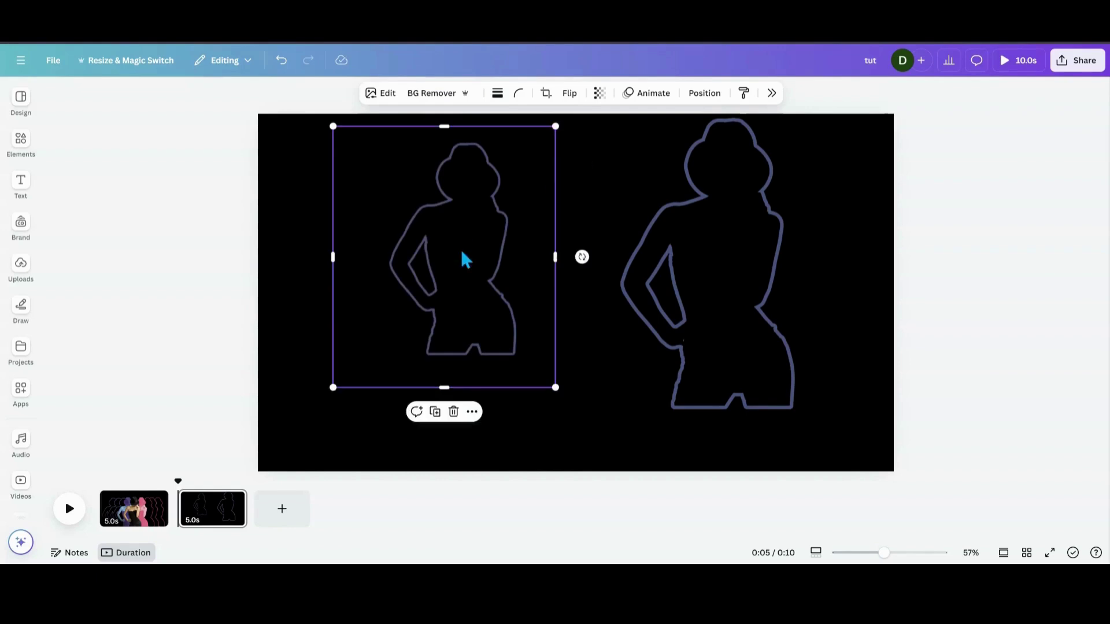
pyautogui.moveTo(464, 257); pyautogui.dragTo(451, 288)
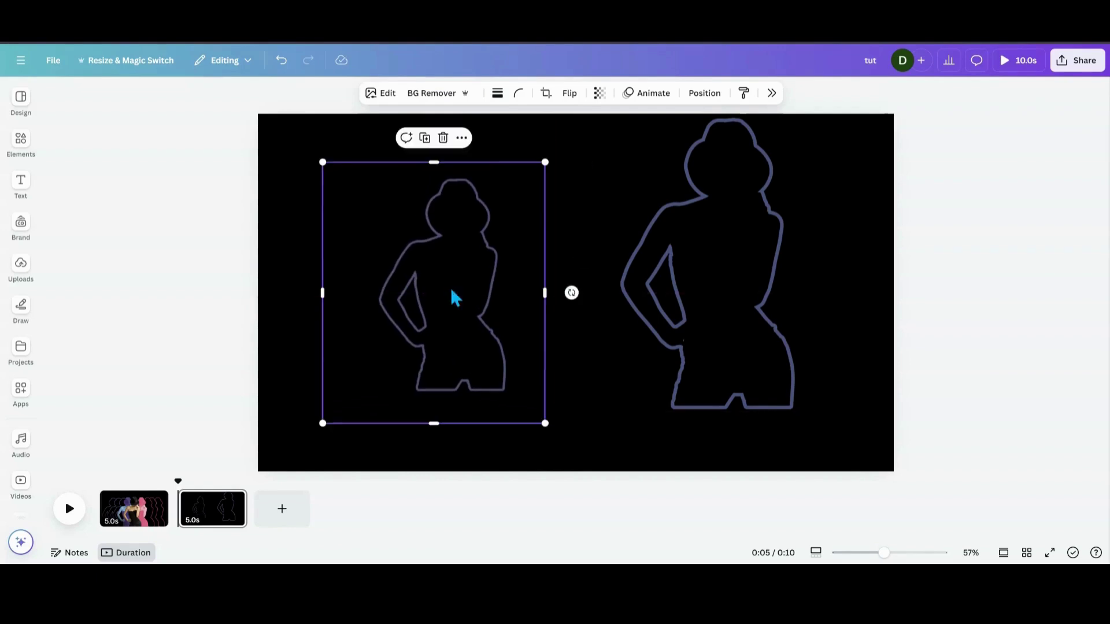
# Give page 2 a blue-to-yellow gradient background and nudge the hollow outline up-right.
pyautogui.click(330, 145)
pyautogui.click(489, 94)
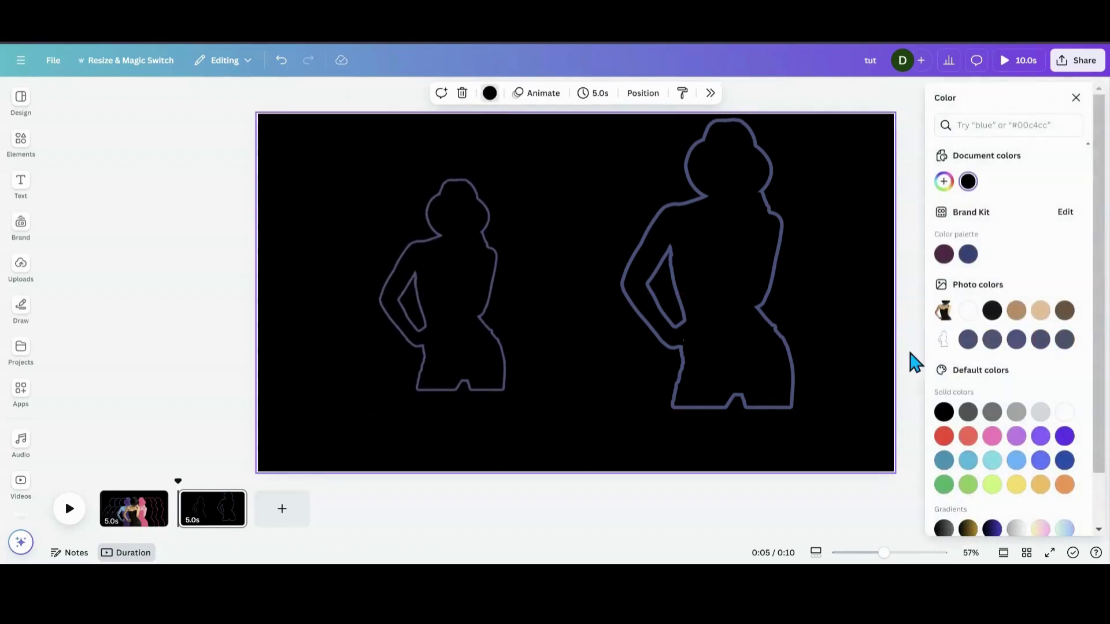
pyautogui.scroll(-1, 1009, 404)
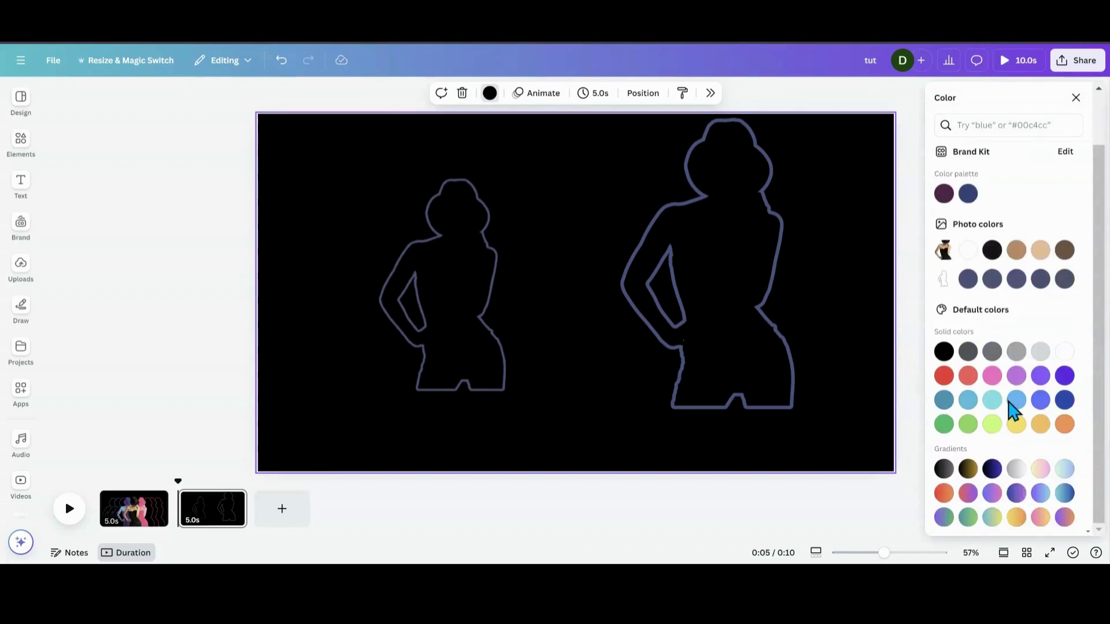
pyautogui.click(992, 518)
pyautogui.moveTo(448, 293); pyautogui.dragTo(473, 280)
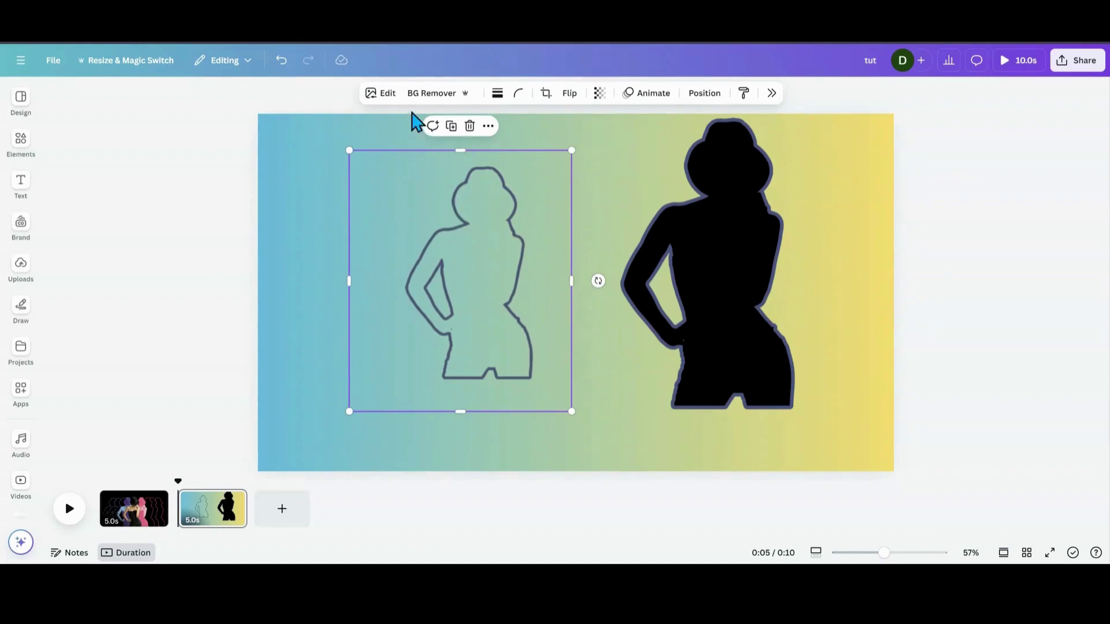
# Apply the Sea Green duotone to the hollow outline after trying Pastel and Peppermint.
pyautogui.click(772, 94)
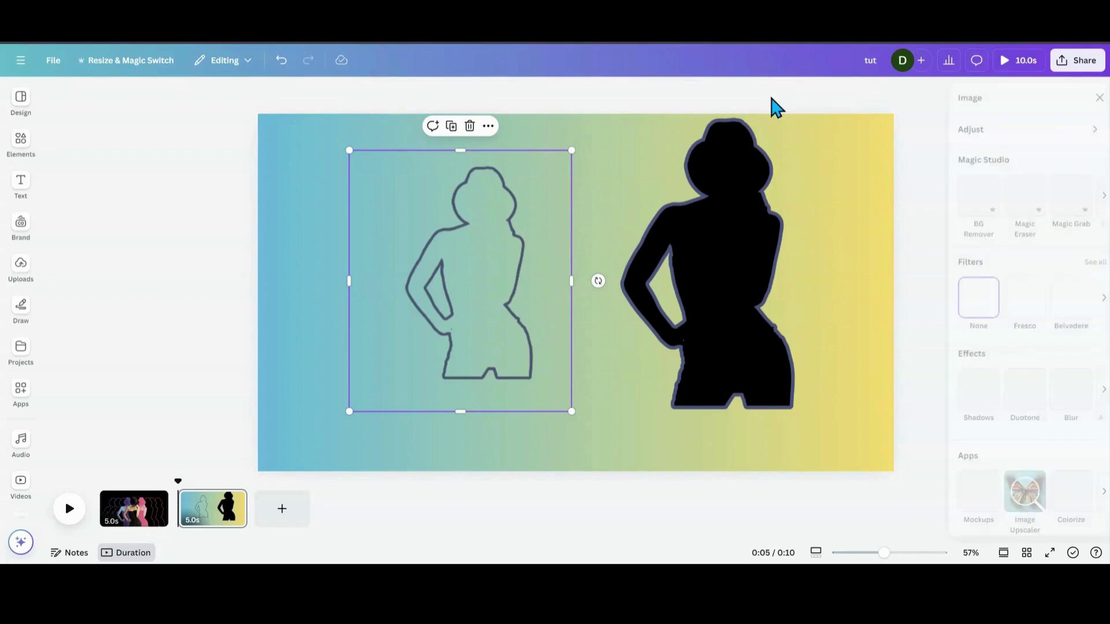
pyautogui.click(999, 399)
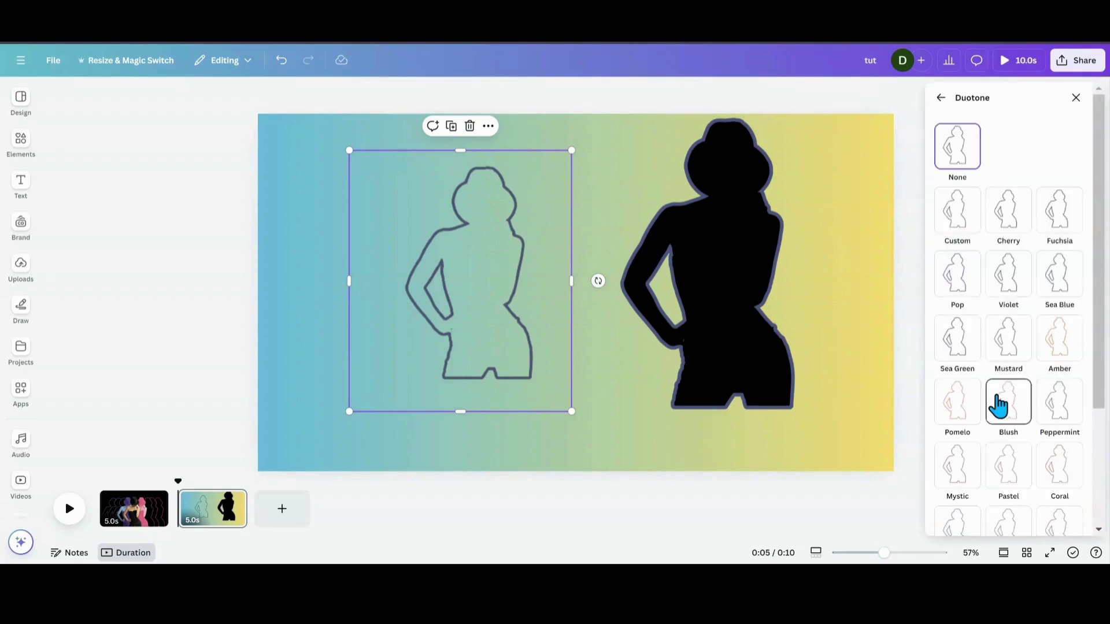
pyautogui.scroll(-3, 981, 329)
pyautogui.click(998, 326)
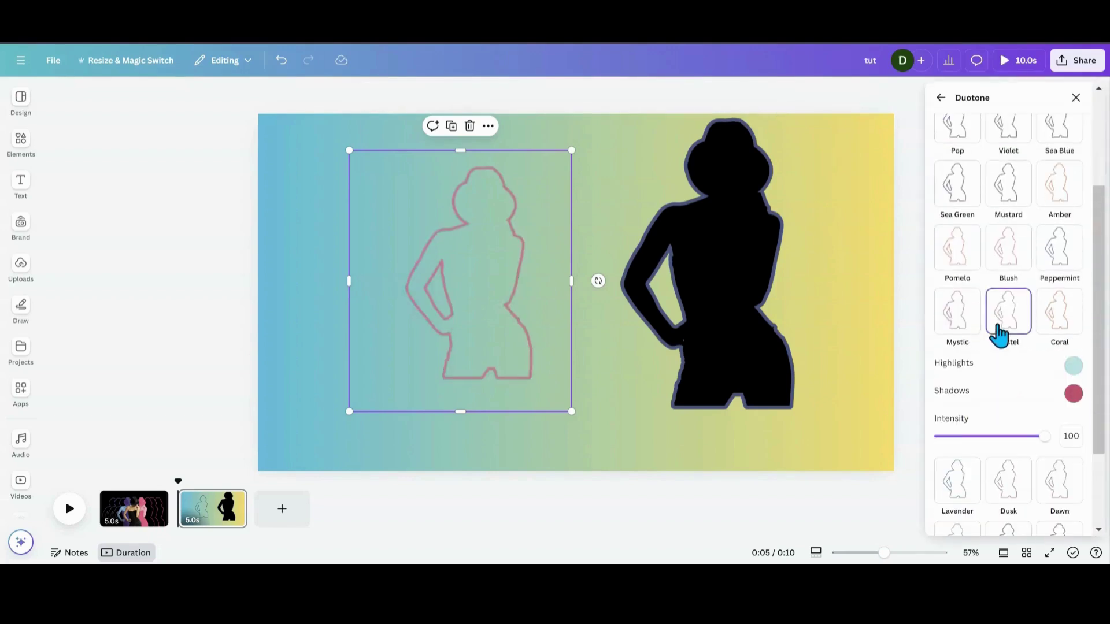
pyautogui.moveTo(475, 325); pyautogui.dragTo(420, 341)
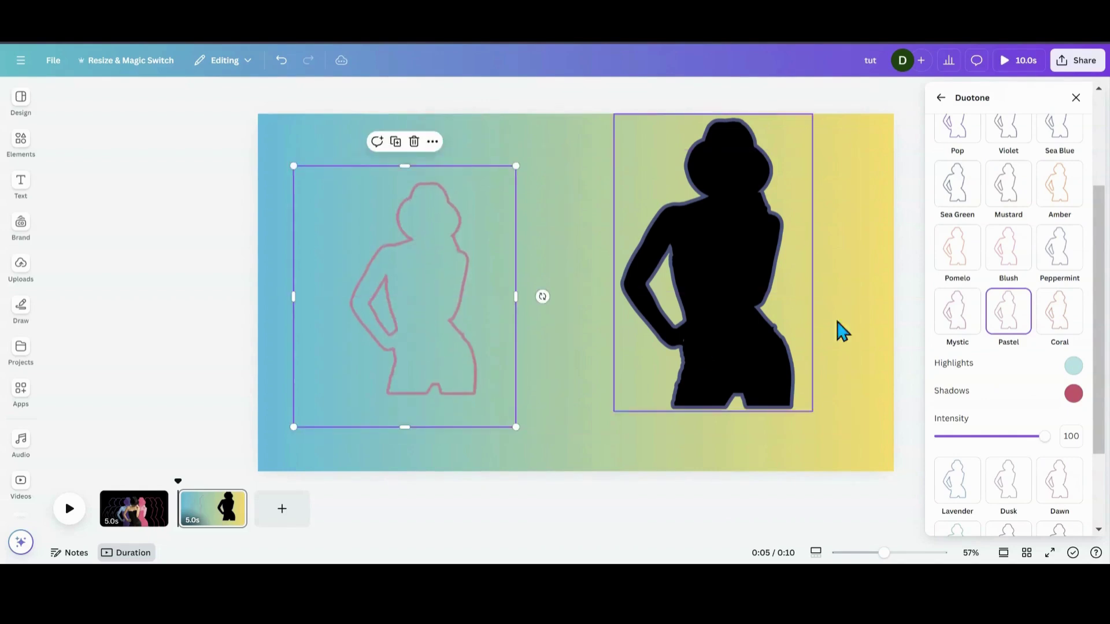
pyautogui.click(1057, 253)
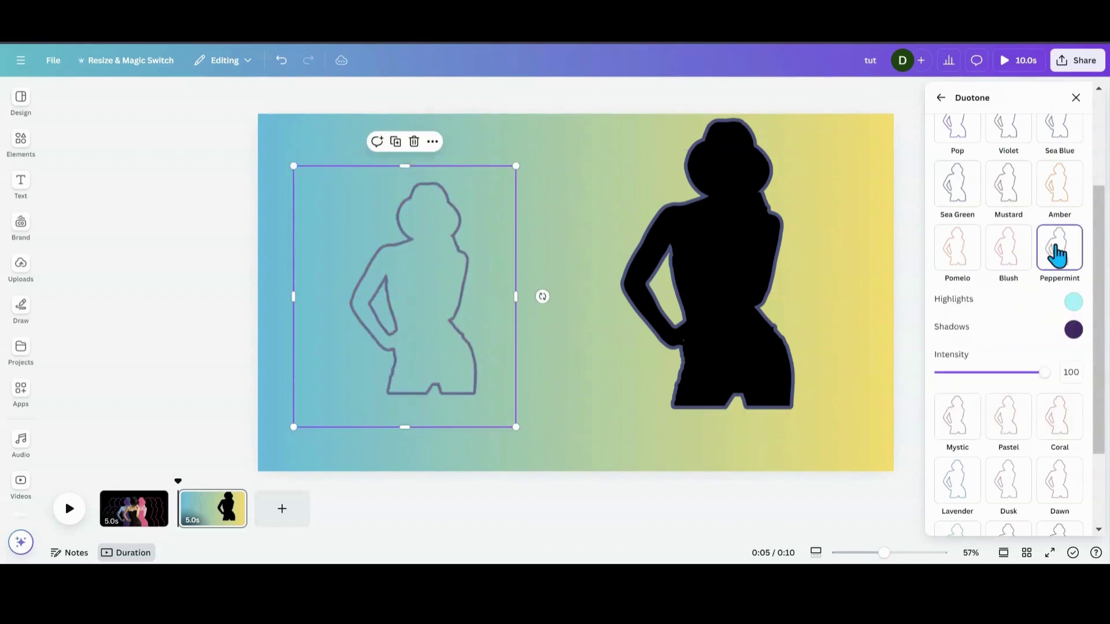
pyautogui.click(967, 214)
pyautogui.moveTo(370, 330); pyautogui.dragTo(401, 333)
pyautogui.moveTo(697, 293); pyautogui.dragTo(764, 280)
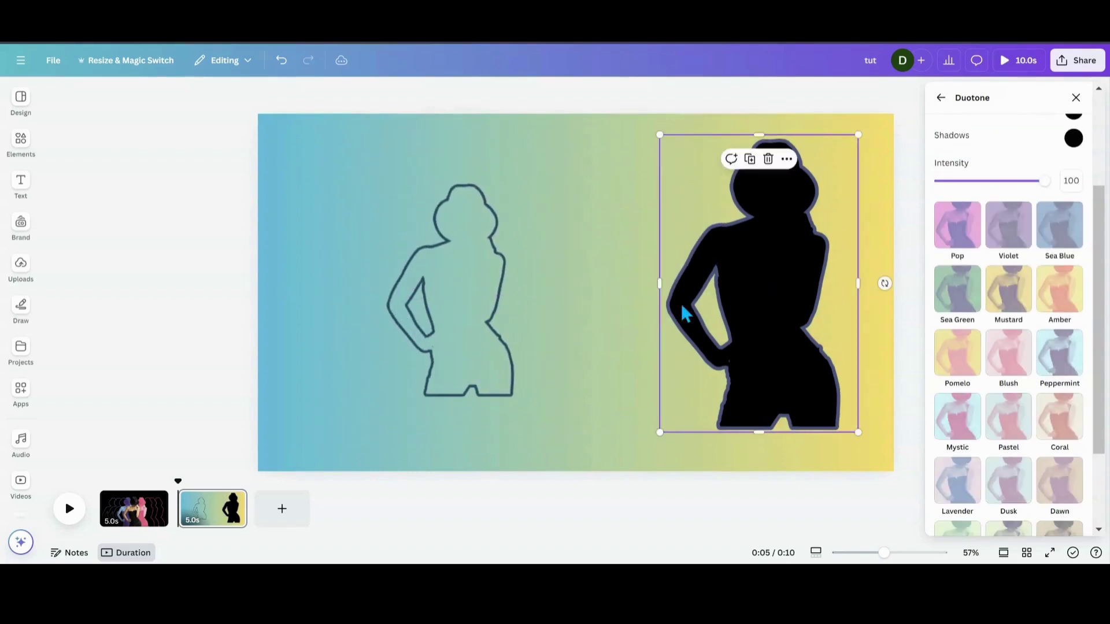
pyautogui.moveTo(463, 304); pyautogui.dragTo(147, 527)
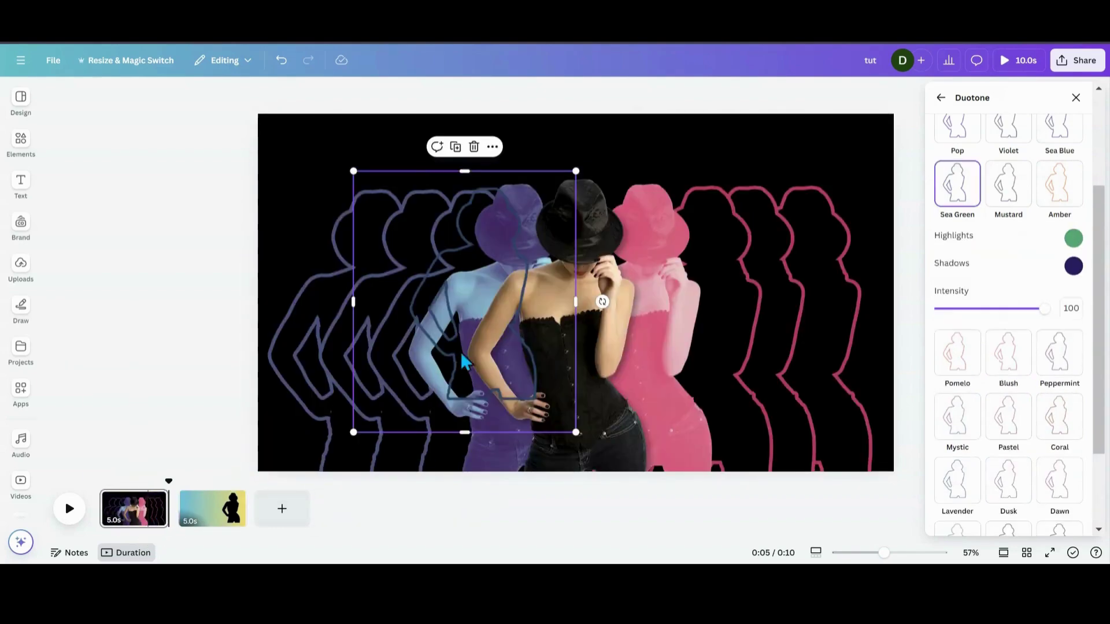
# On page 1, move the left outline echoes further left, enlarge them and raise them.
pyautogui.moveTo(465, 362); pyautogui.dragTo(349, 352)
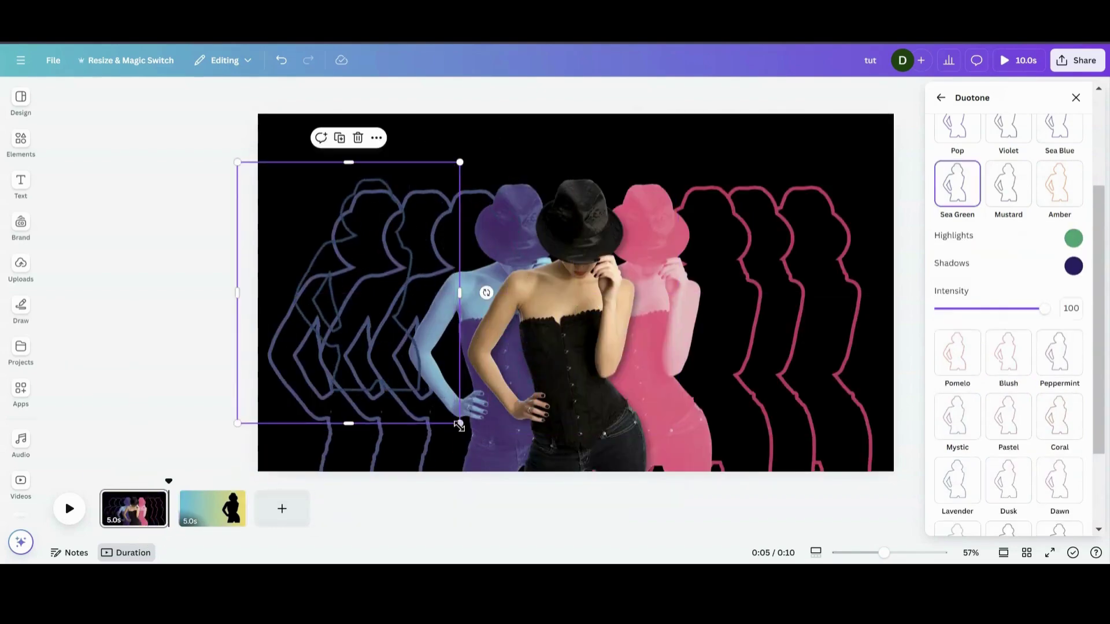
pyautogui.moveTo(460, 425); pyautogui.dragTo(585, 496)
pyautogui.moveTo(458, 395); pyautogui.dragTo(444, 340)
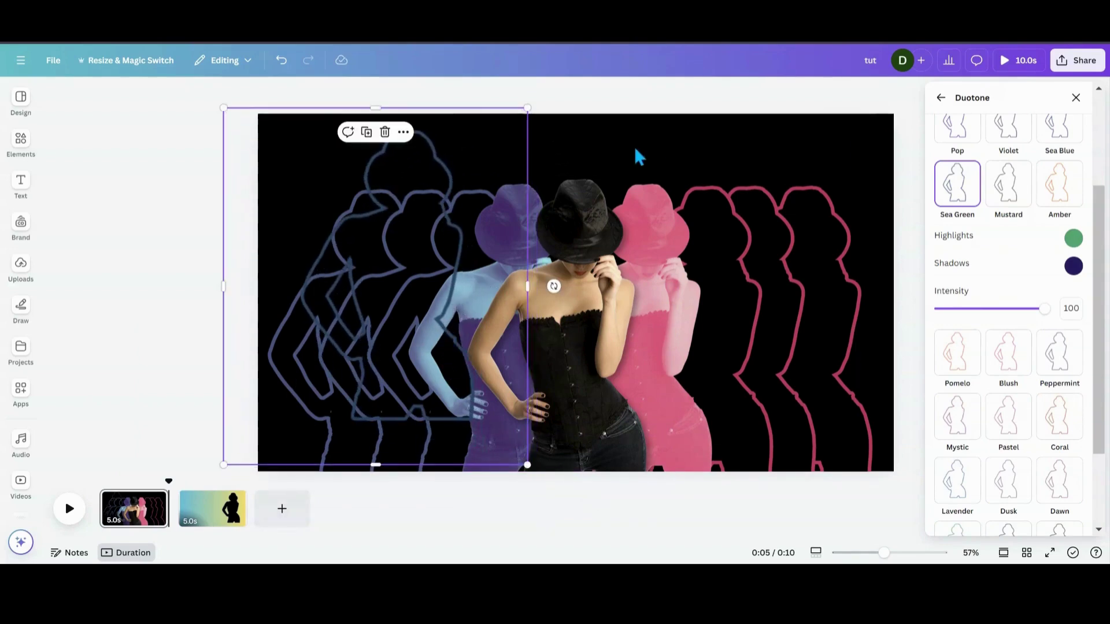